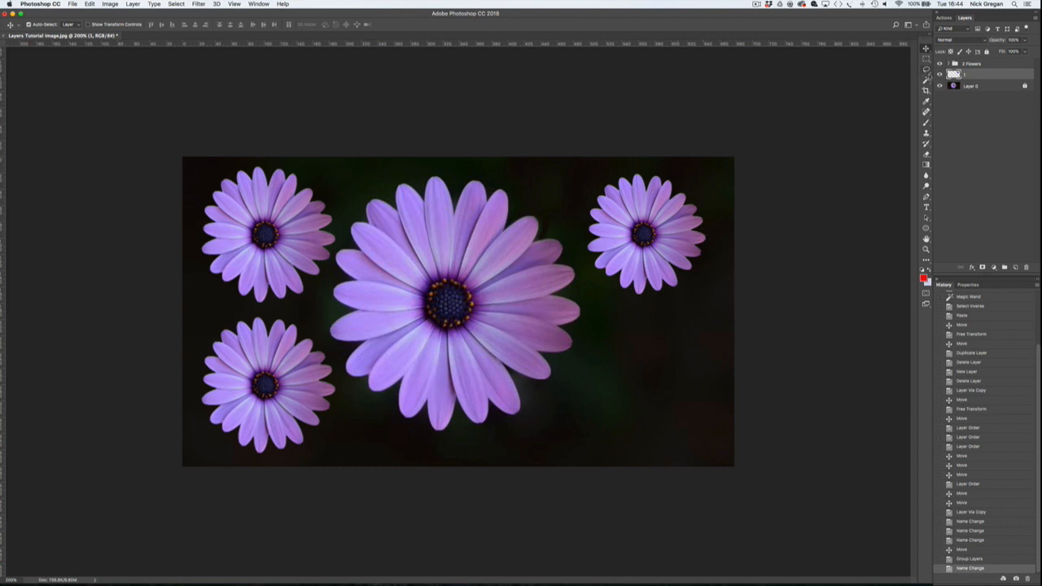
Toggle the visibility of layer 1 off and on, and lower its opacity to 53%.
left_click(940, 74)
left_click(939, 74)
left_click(1027, 40)
left_click_drag(1024, 51, 1008, 54)
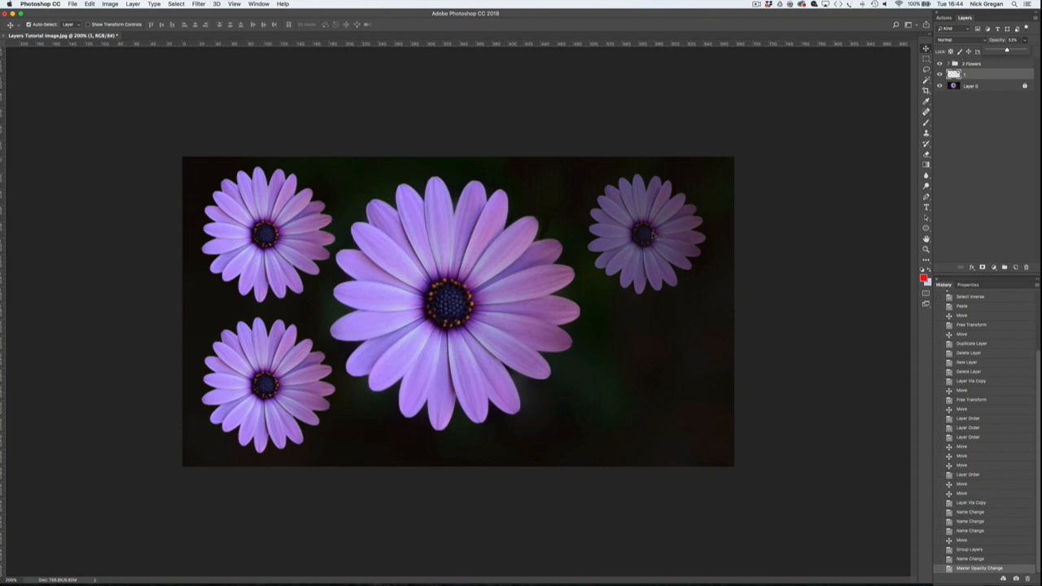
mouse_move(656, 236)
left_mouse_down()
mouse_move(528, 292)
mouse_move(298, 311)
mouse_move(367, 289)
mouse_move(399, 294)
mouse_move(456, 363)
mouse_move(506, 364)
mouse_move(552, 285)
mouse_move(671, 214)
mouse_move(669, 226)
left_mouse_up()
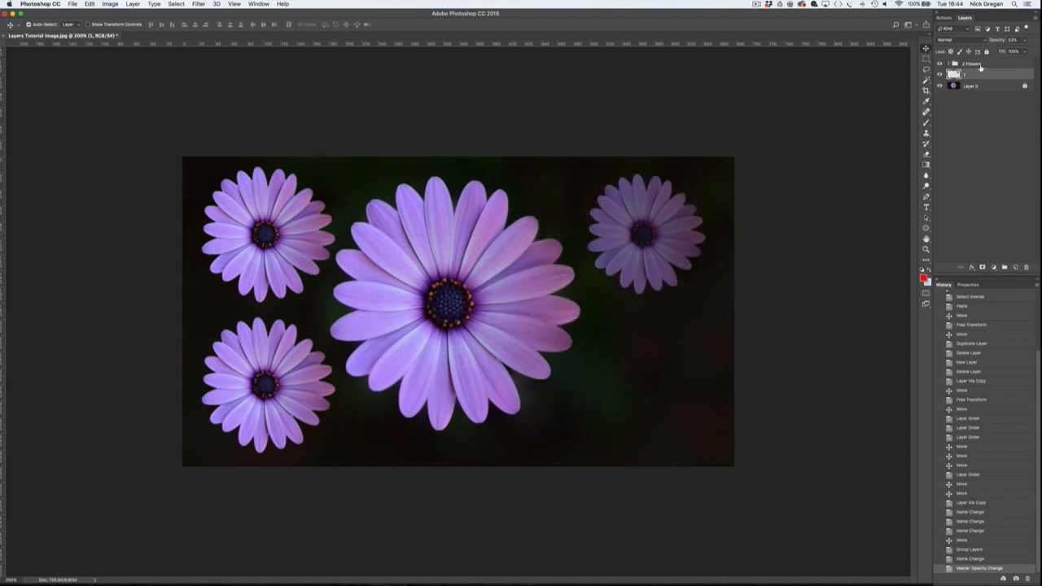
Restore layer 1's opacity to 100% and keep its blend mode at Normal.
left_click(1026, 41)
left_click_drag(1017, 51, 1039, 50)
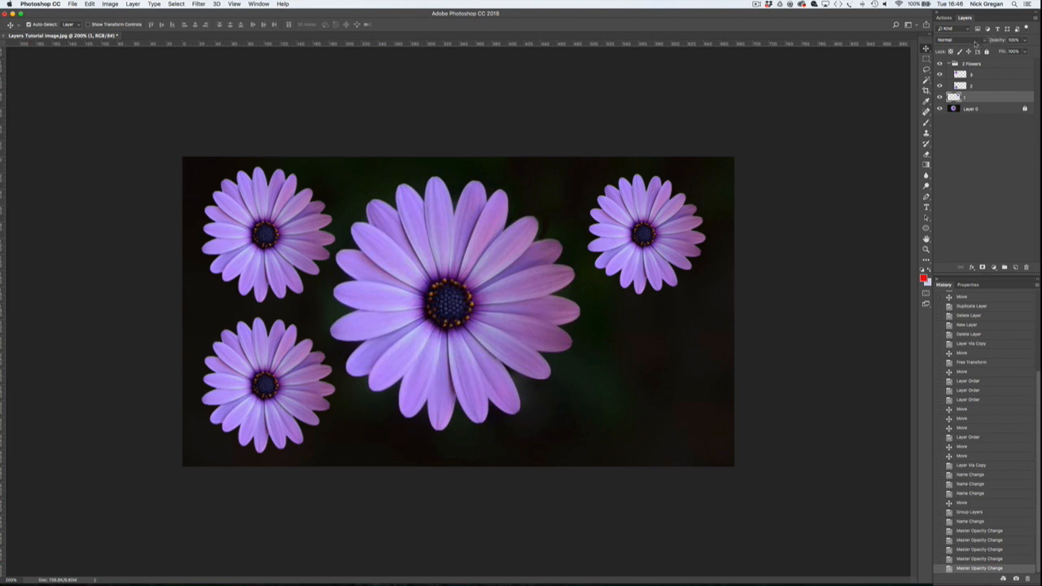
left_click(984, 41)
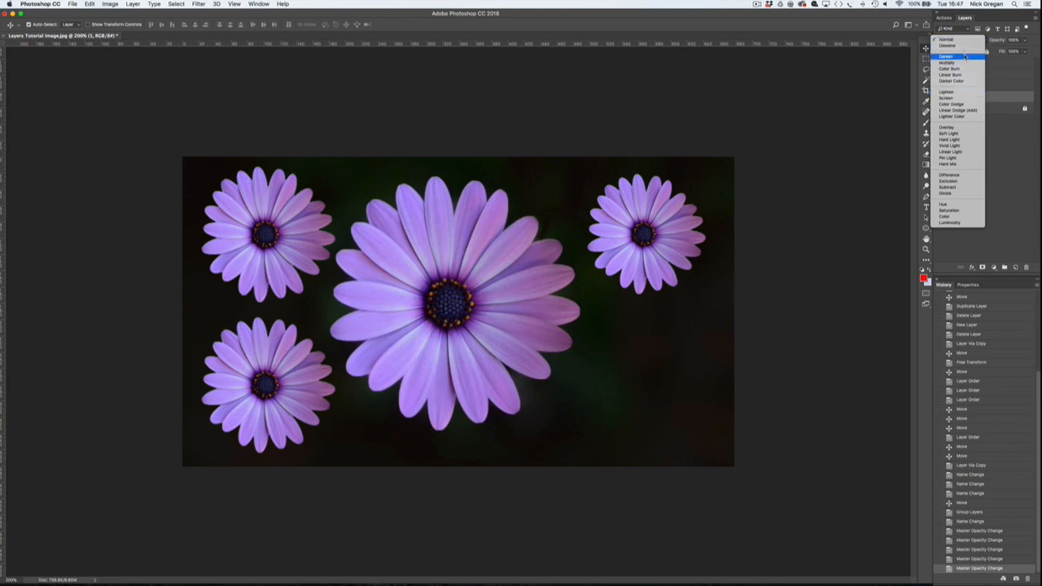
left_click(961, 39)
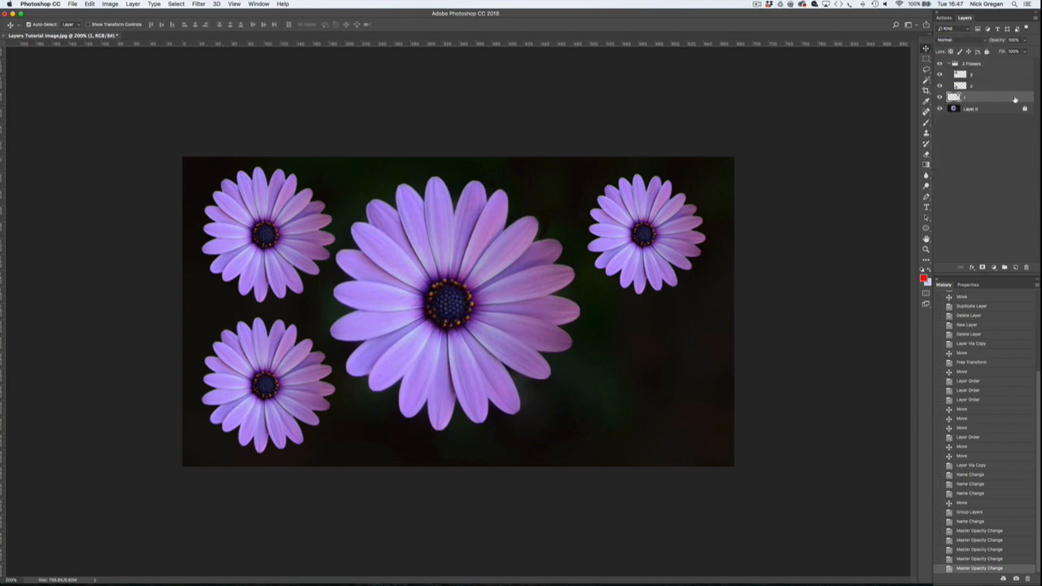
Add a new layer above layer 1 and set the Brush tool's foreground colour to turquoise 1ef7e0.
left_click(1016, 268)
left_click(1016, 269)
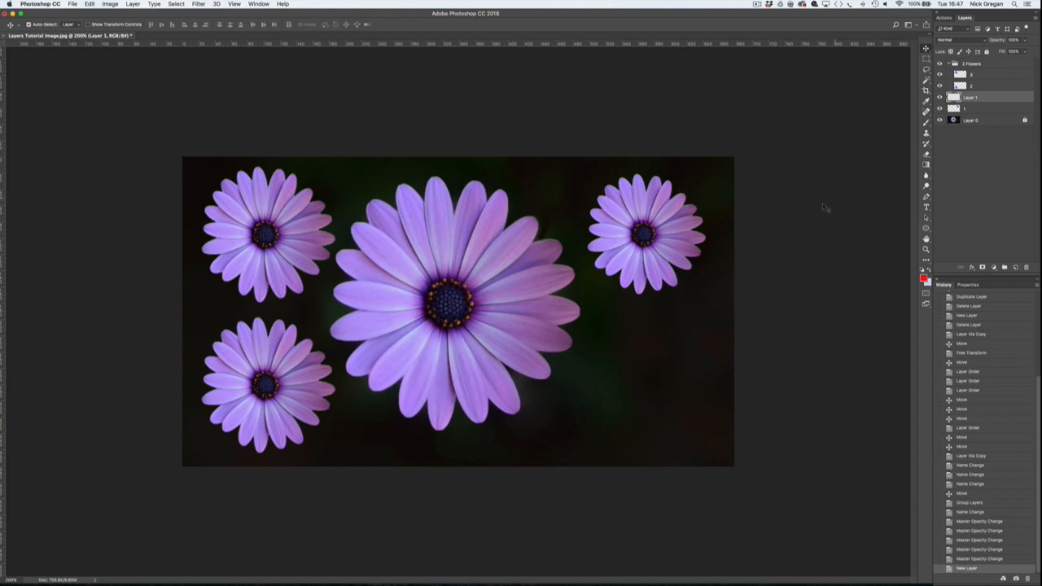
key("b")
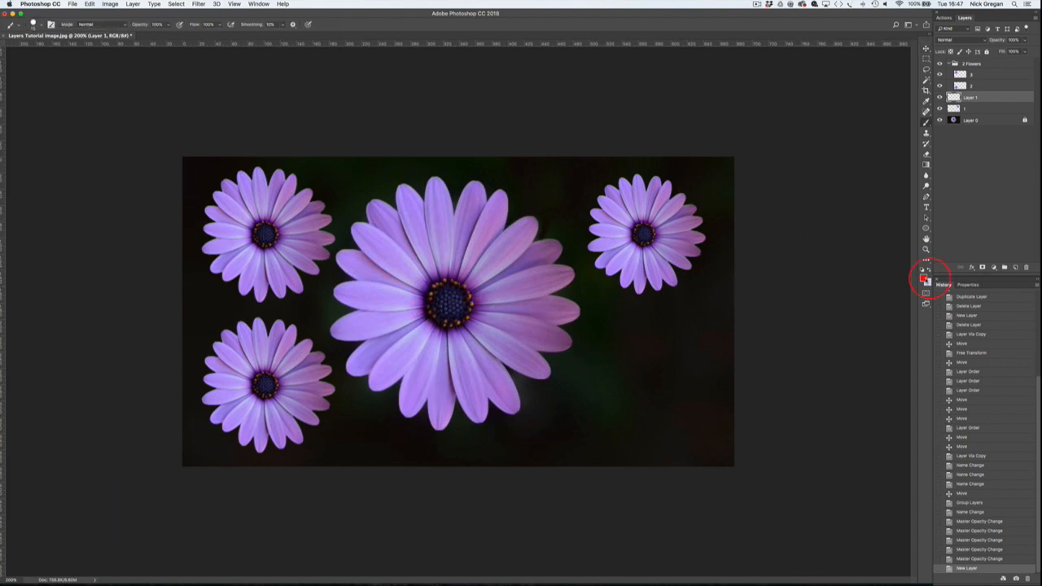
left_click(924, 278)
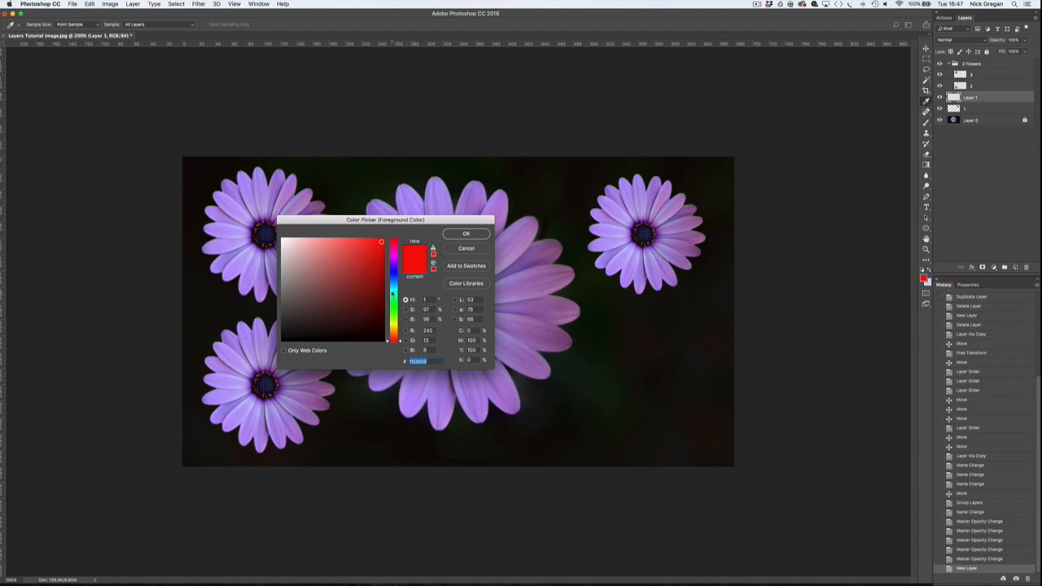
left_click(392, 292)
left_click_drag(381, 242, 372, 239)
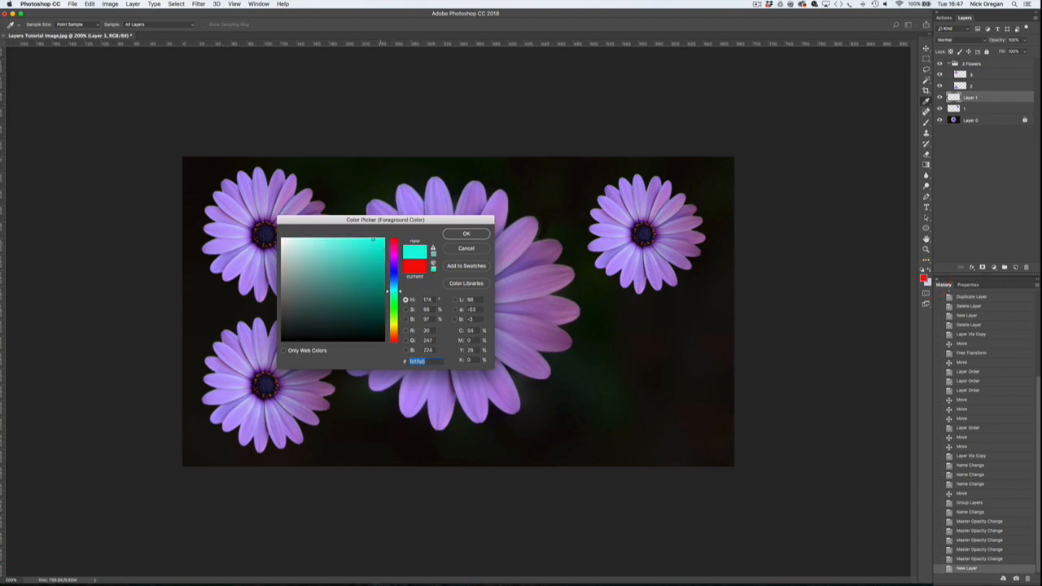
left_click(456, 238)
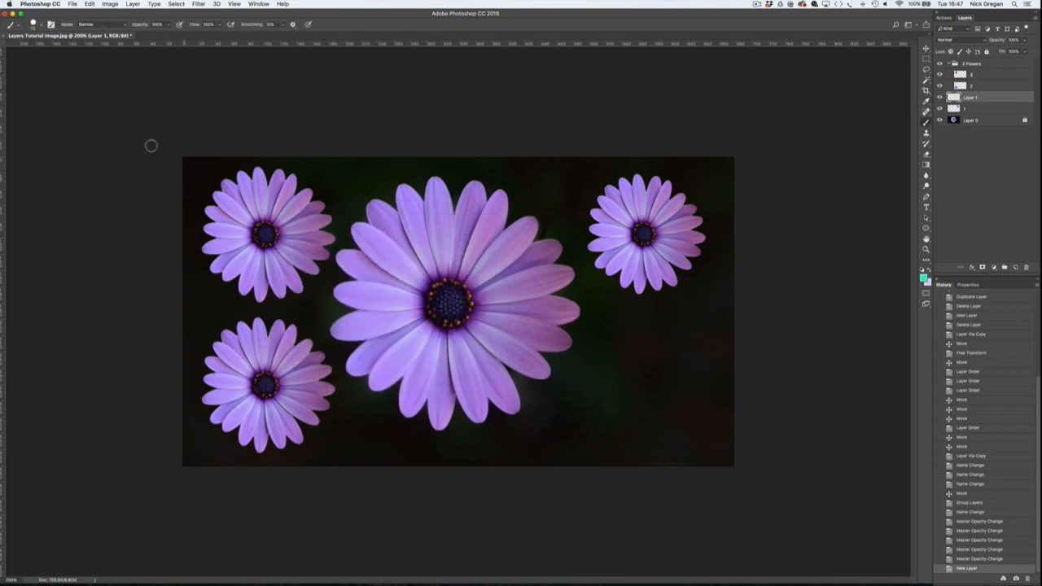
Paint a freehand closed squiggle below the upper-right flower with the 15 px Hard Round brush.
left_click(42, 26)
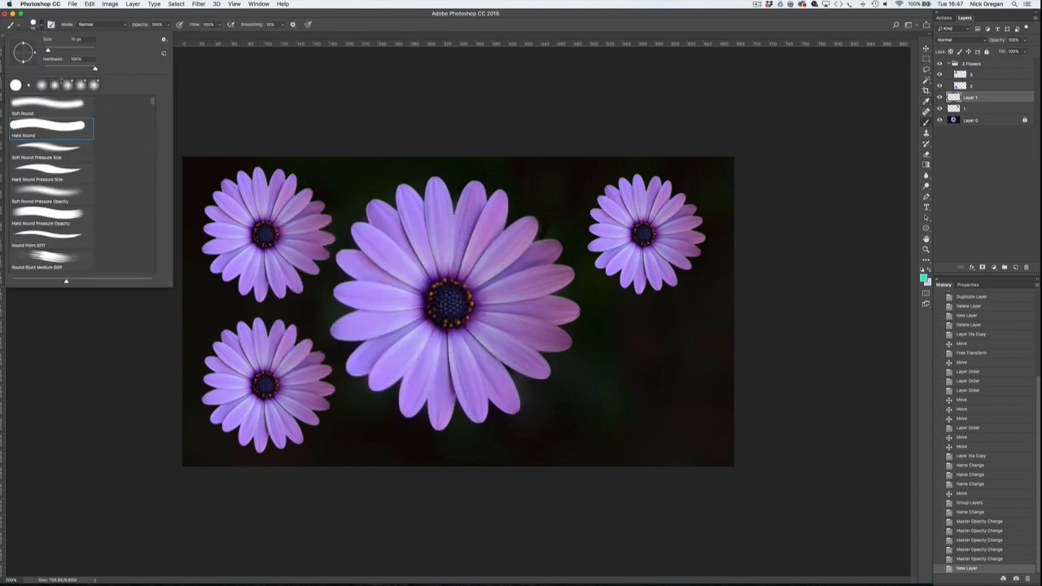
left_click(44, 26)
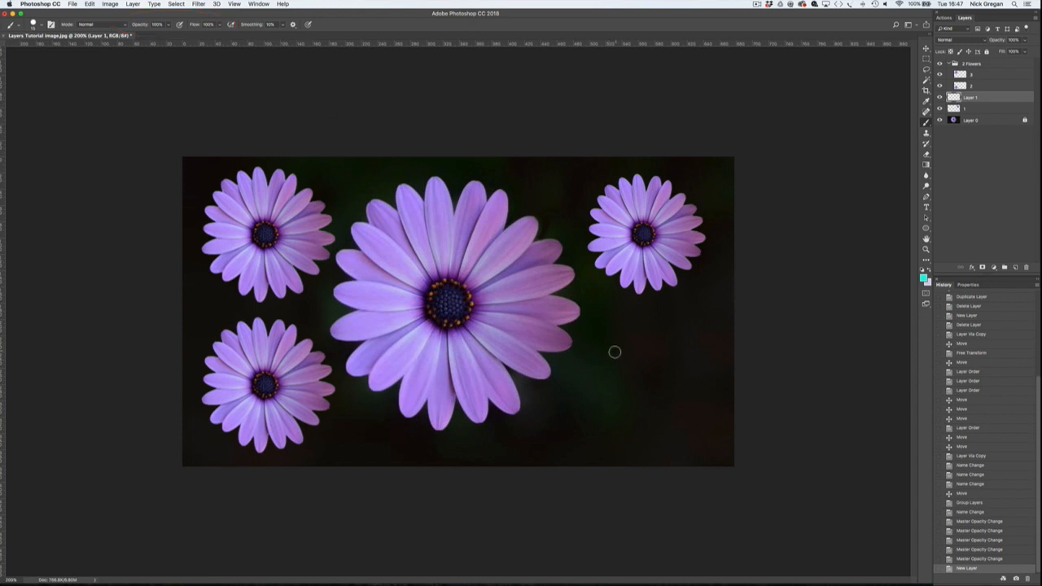
mouse_move(600, 366)
left_mouse_down()
mouse_move(685, 361)
mouse_move(680, 392)
mouse_move(632, 417)
mouse_move(588, 424)
mouse_move(575, 400)
mouse_move(618, 387)
mouse_move(592, 358)
left_mouse_up()
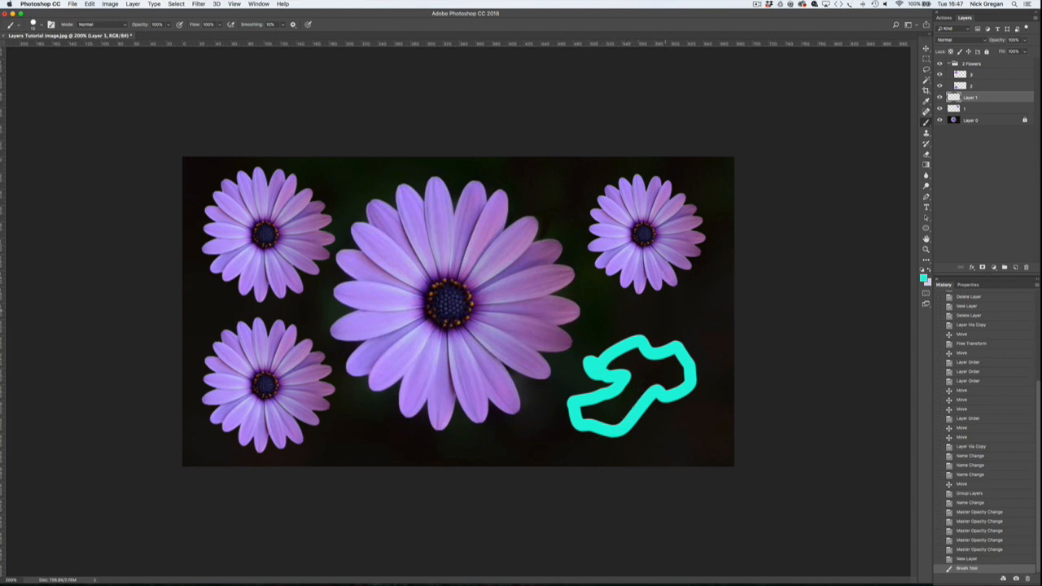
Move the painted stroke behind the two small flowers on the left side of the image and back to the lower-right area.
key("v")
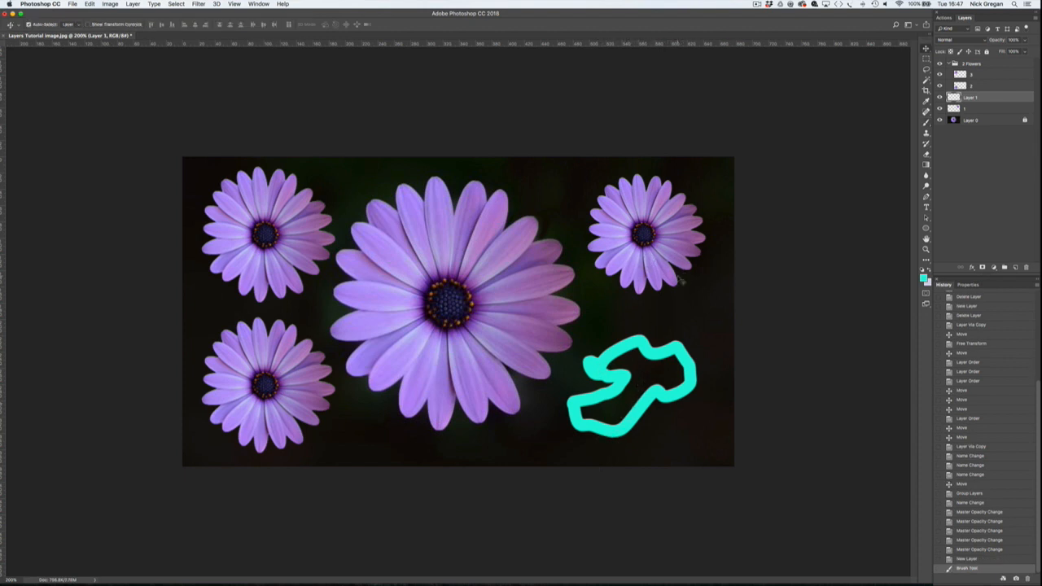
mouse_move(609, 374)
left_mouse_down()
mouse_move(425, 312)
mouse_move(604, 254)
mouse_move(294, 232)
mouse_move(248, 253)
mouse_move(276, 264)
mouse_move(256, 271)
left_mouse_up()
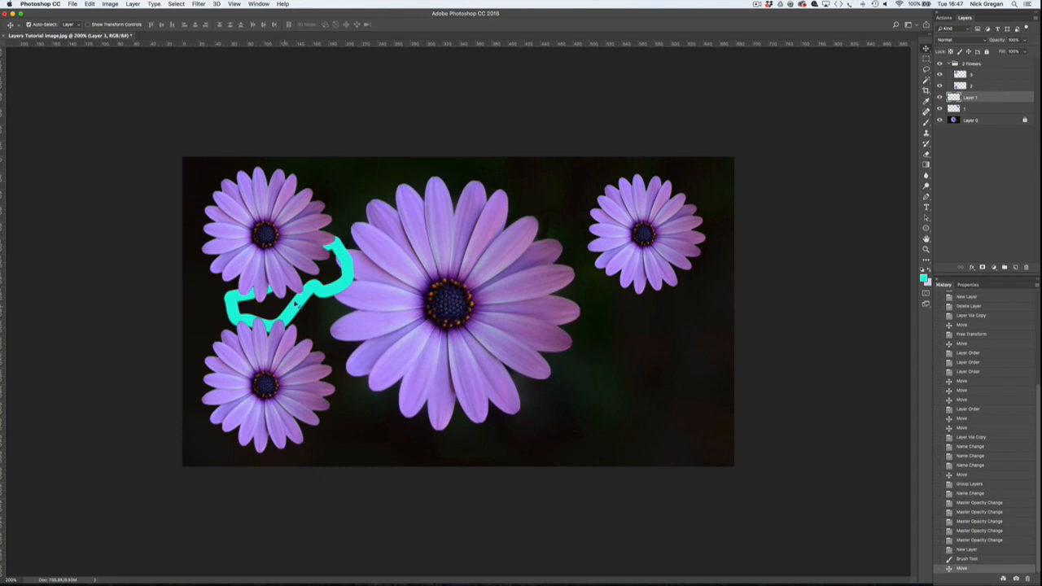
mouse_move(303, 300)
left_mouse_down()
mouse_move(271, 285)
mouse_move(415, 297)
mouse_move(600, 255)
mouse_move(655, 230)
mouse_move(471, 293)
mouse_move(280, 311)
mouse_move(281, 375)
mouse_move(283, 313)
mouse_move(275, 337)
mouse_move(282, 316)
mouse_move(610, 402)
mouse_move(652, 379)
mouse_move(656, 393)
left_mouse_up()
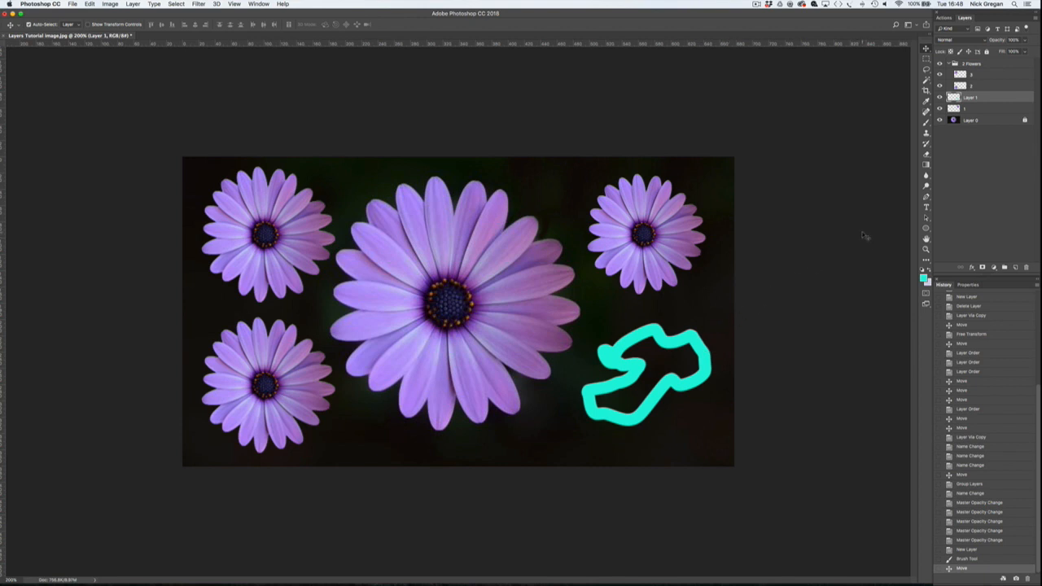
Nudge the upper-right flower on layer 1 slightly downward and try the Darken blend mode on it.
left_click(995, 108)
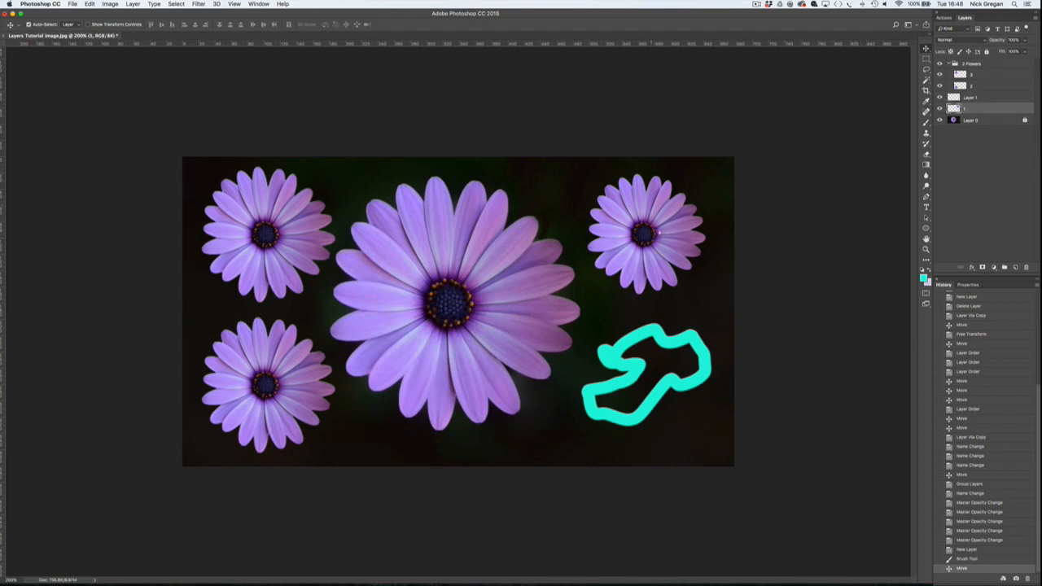
left_click_drag(656, 232, 652, 237)
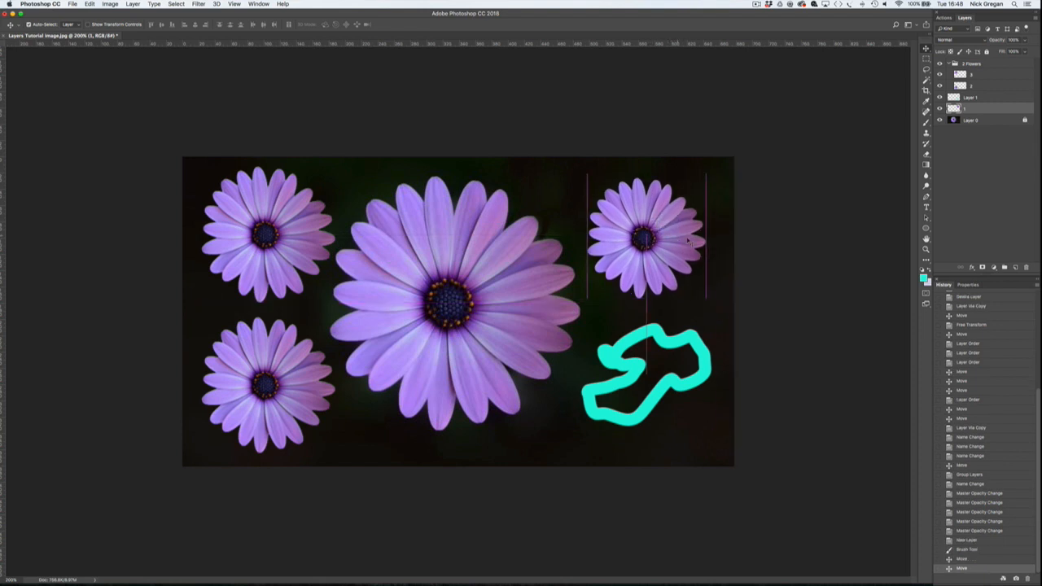
left_click(984, 40)
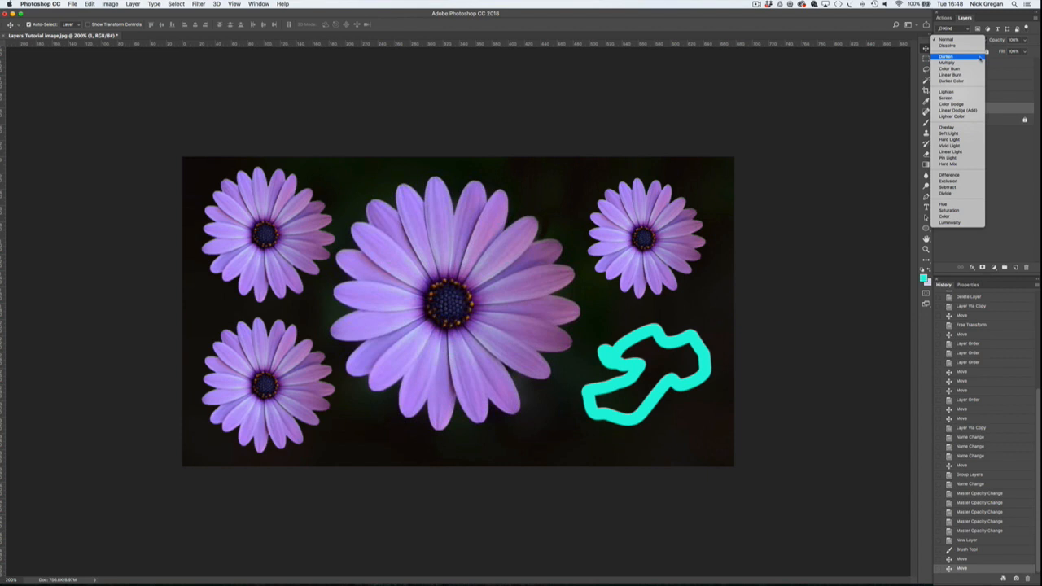
left_click(981, 57)
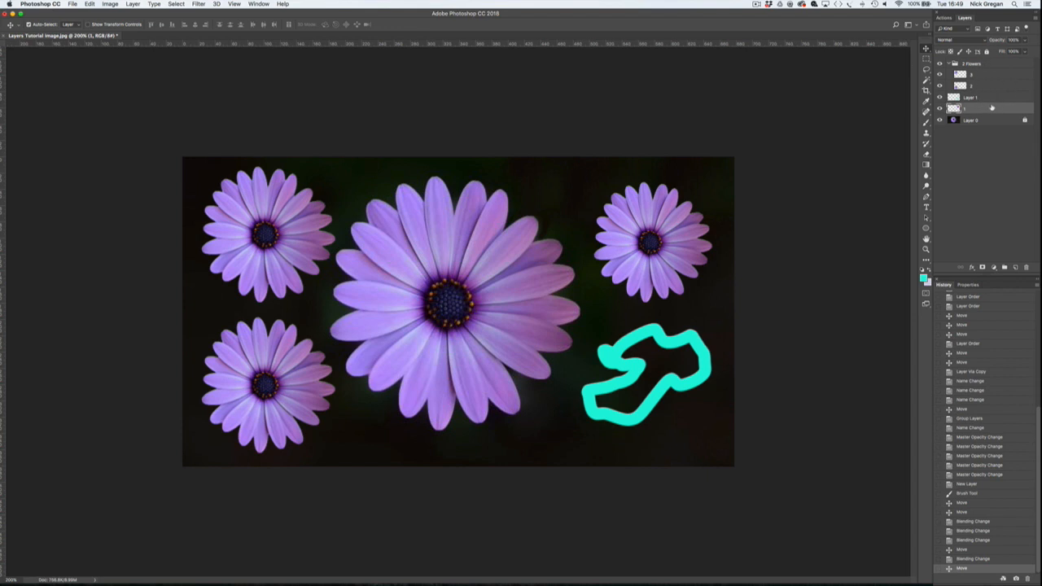
Reorder layer 1 above the painted stroke's layer and rename the stroke's layer Brush.
left_click_drag(992, 107, 989, 92)
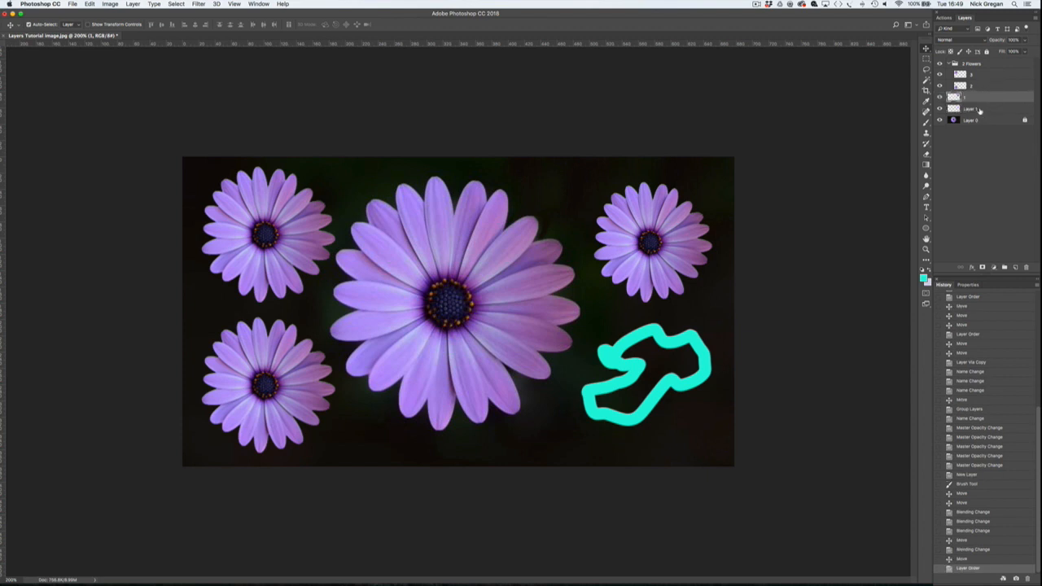
double_click(978, 109)
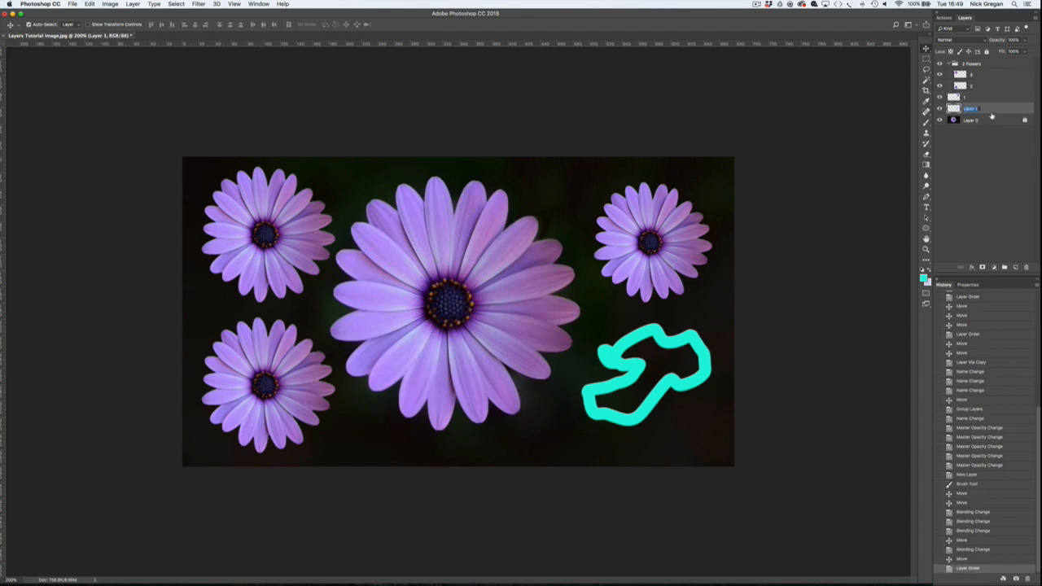
type("4")
key("Return")
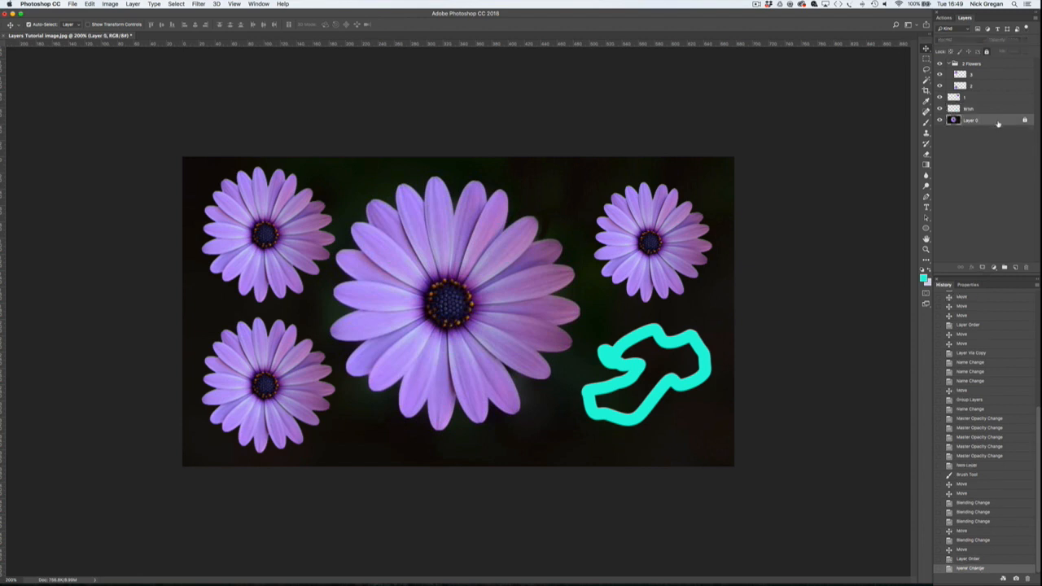
Nudge the upper-right flower on layer 1 slightly upward and set its blend mode to Darken.
left_click(989, 97)
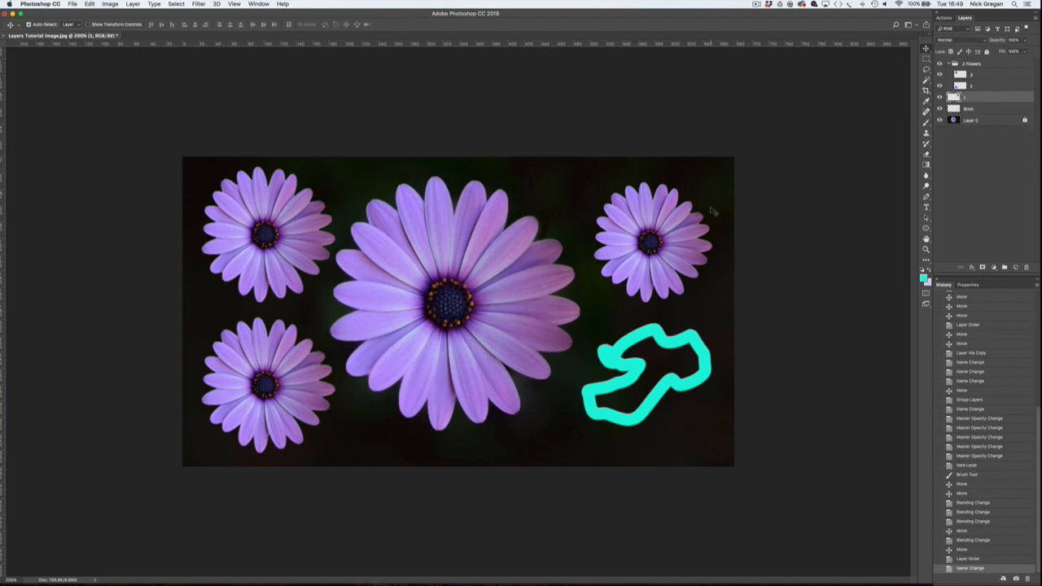
mouse_move(656, 232)
left_mouse_down()
mouse_move(649, 338)
mouse_move(639, 265)
mouse_move(653, 204)
mouse_move(650, 364)
mouse_move(650, 202)
mouse_move(664, 202)
left_mouse_up()
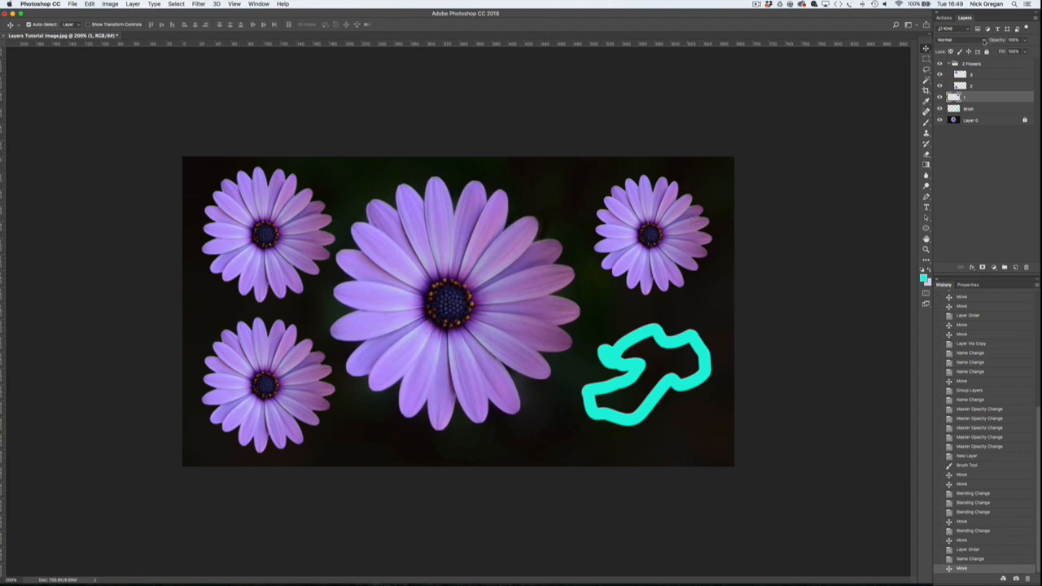
left_click(961, 39)
left_click(951, 55)
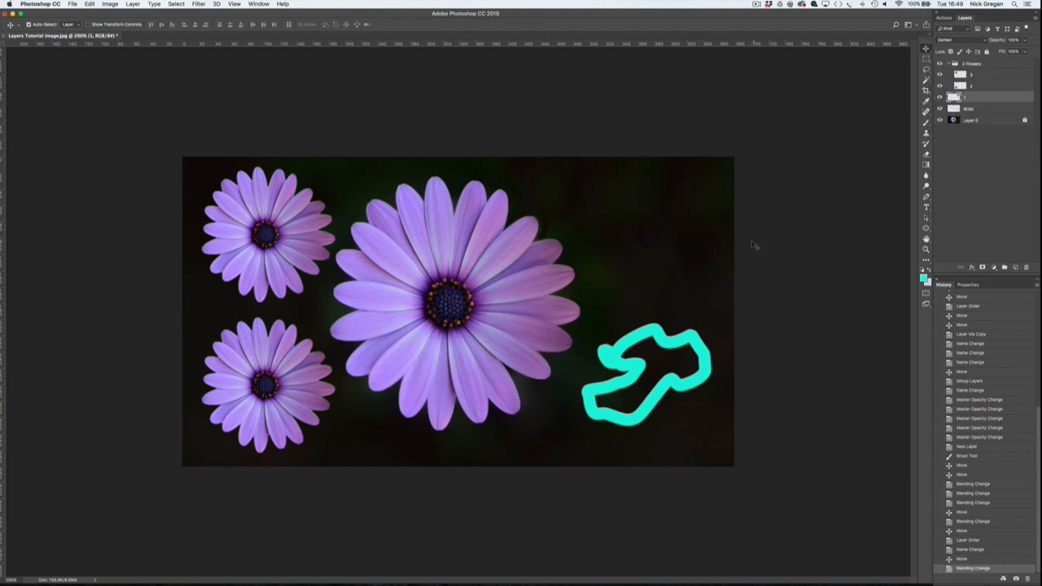
Move the Darken-blended flower over the turquoise stroke and back to the upper-right dark area.
mouse_move(644, 240)
left_mouse_down()
mouse_move(654, 326)
mouse_move(644, 377)
left_mouse_up()
mouse_move(590, 390)
left_mouse_down()
mouse_move(504, 361)
mouse_move(276, 364)
mouse_move(260, 246)
mouse_move(450, 252)
mouse_move(494, 293)
mouse_move(646, 314)
mouse_move(637, 234)
left_mouse_up()
left_click_drag(701, 201, 701, 201)
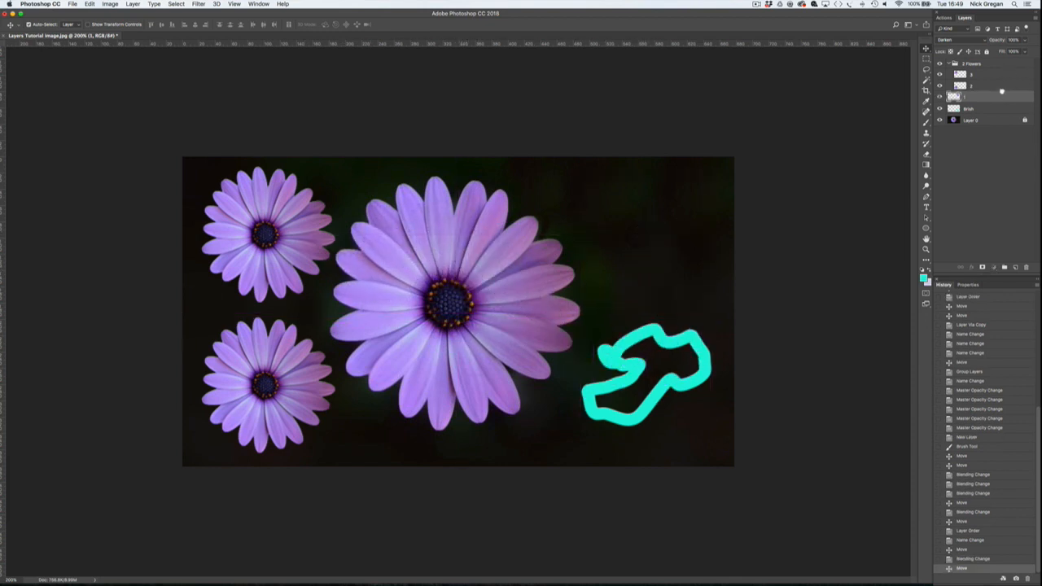
Place layer 1 above the 2 Flowers group, and move its flower over the large flower and turquoise stroke and back to the upper right.
left_click(997, 63)
left_click_drag(996, 60, 999, 63)
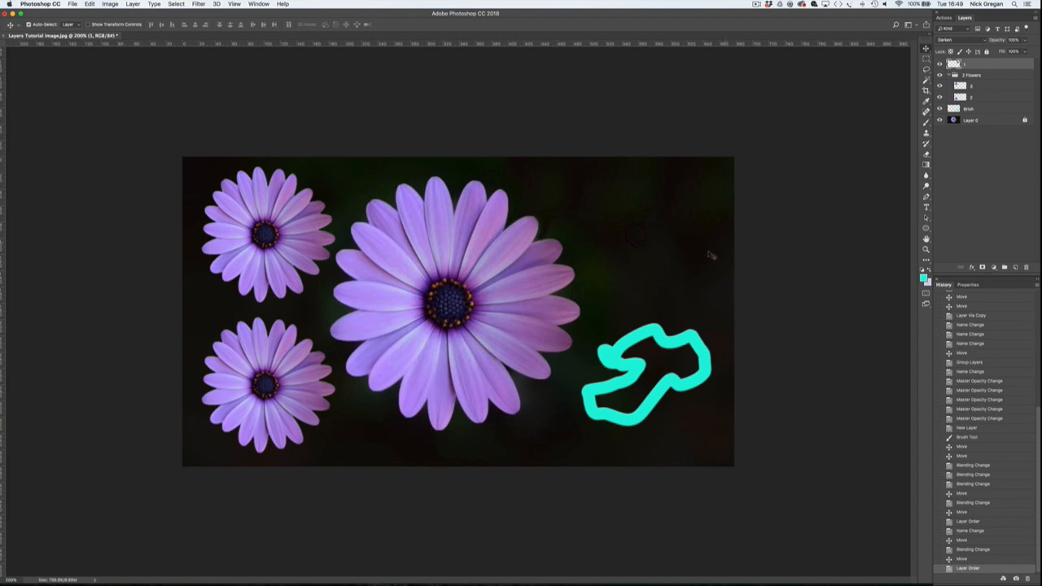
mouse_move(649, 244)
left_mouse_down()
mouse_move(635, 289)
mouse_move(643, 334)
mouse_move(443, 316)
mouse_move(268, 355)
mouse_move(259, 355)
mouse_move(244, 265)
mouse_move(322, 244)
mouse_move(643, 244)
mouse_move(672, 383)
mouse_move(644, 289)
mouse_move(637, 312)
mouse_move(523, 314)
mouse_move(521, 323)
left_mouse_up()
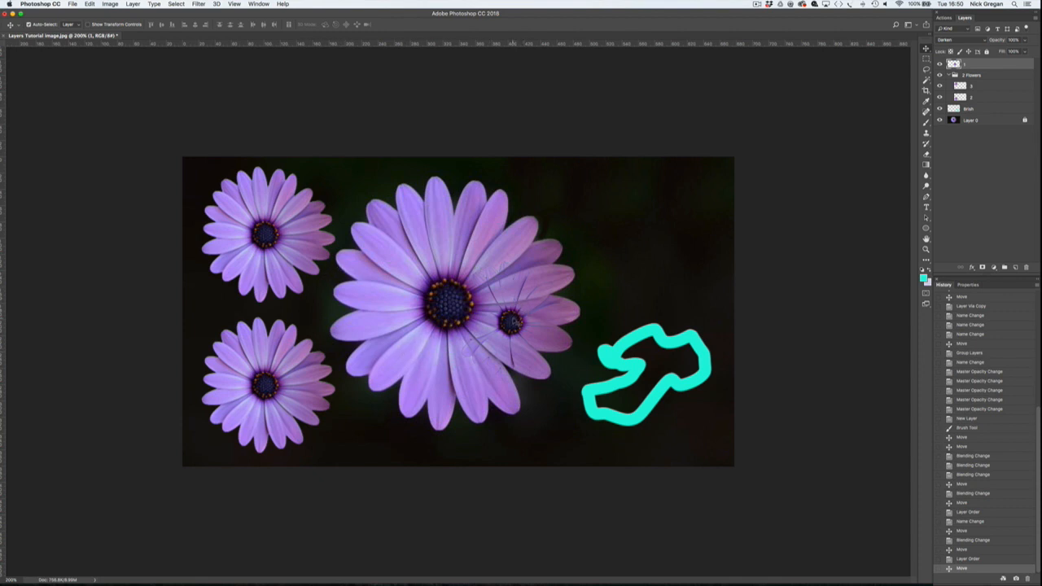
mouse_move(511, 323)
left_mouse_down()
mouse_move(411, 364)
mouse_move(394, 355)
mouse_move(387, 315)
mouse_move(409, 270)
mouse_move(432, 243)
mouse_move(474, 238)
mouse_move(454, 308)
mouse_move(305, 288)
mouse_move(644, 242)
mouse_move(655, 382)
mouse_move(645, 379)
mouse_move(656, 374)
mouse_move(567, 345)
left_mouse_up()
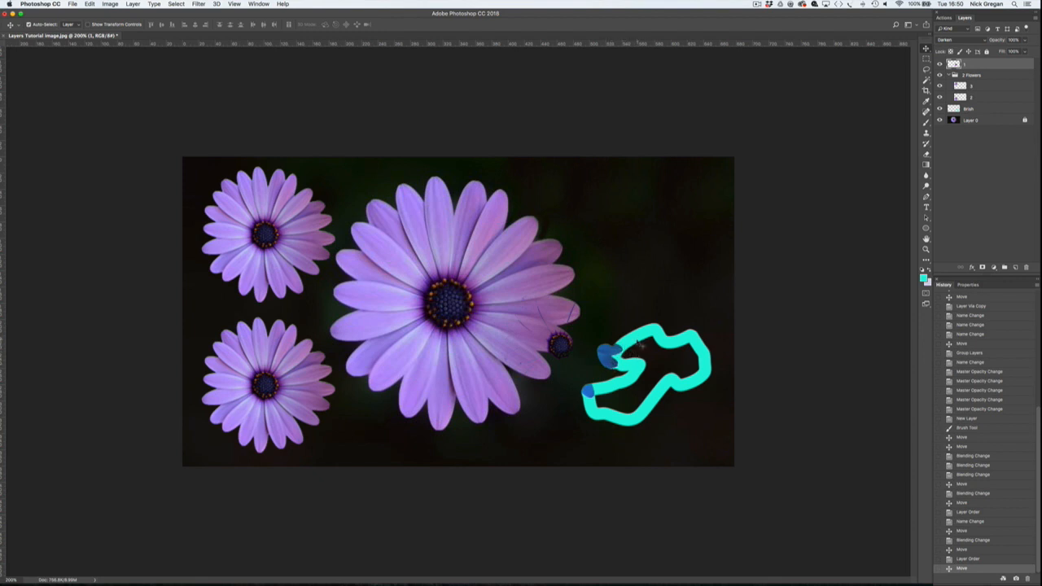
left_click_drag(565, 350, 637, 234)
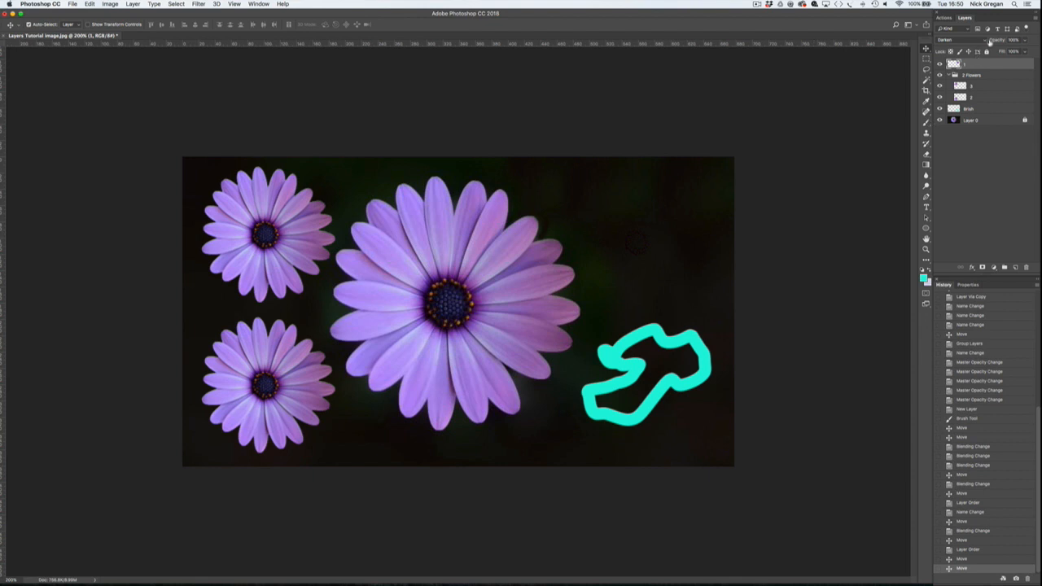
Reset layer 1's blend mode to Normal and switch it to Lighten.
left_click(985, 39)
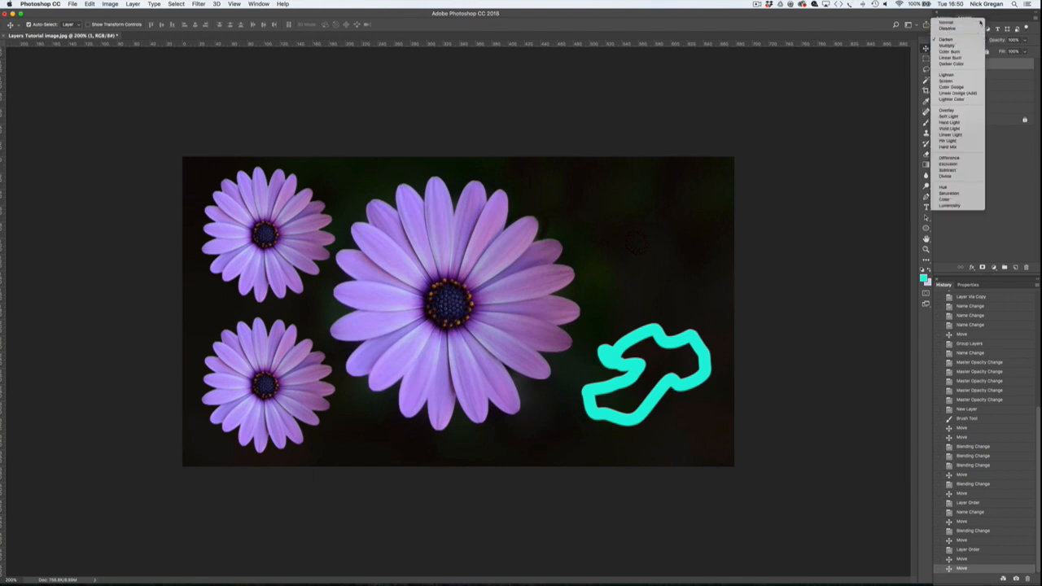
left_click(961, 22)
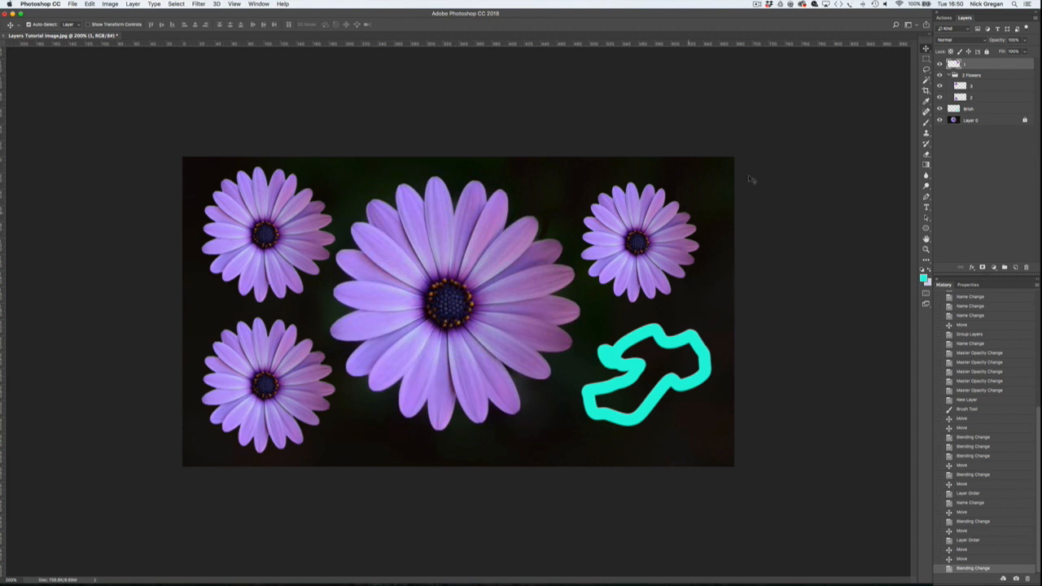
left_click(987, 41)
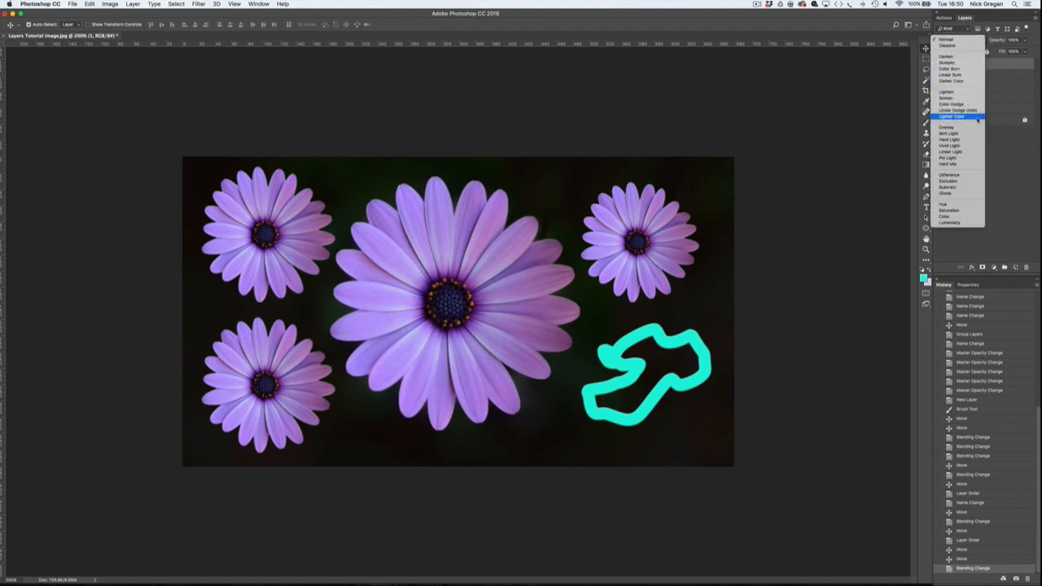
left_click(969, 92)
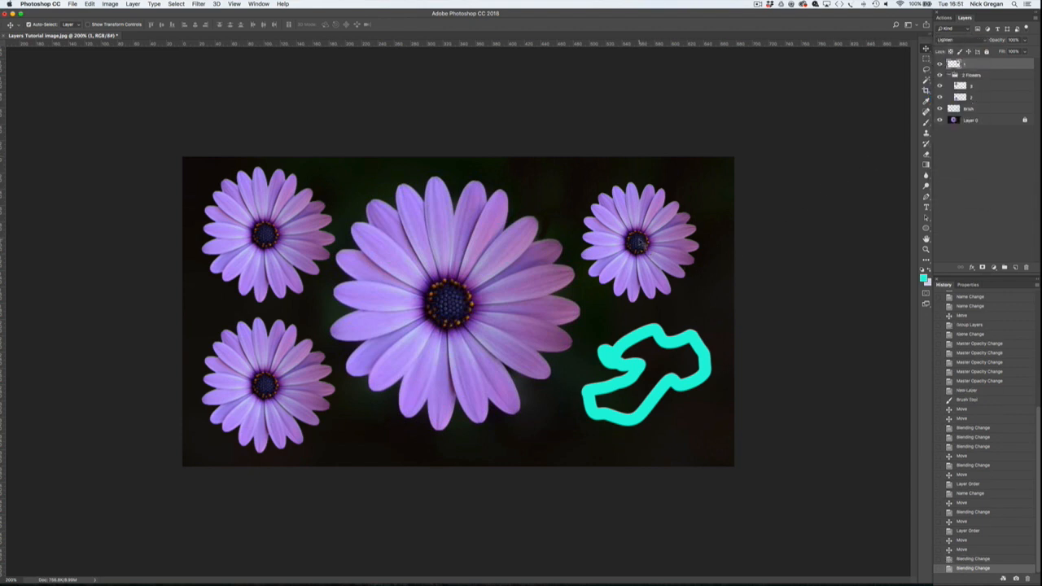
Shift the upper-right flower on layer 1 slightly up and to the right, and lower the layer's opacity to about 50%.
mouse_move(639, 243)
left_mouse_down()
mouse_move(628, 237)
mouse_move(642, 337)
mouse_move(642, 263)
mouse_move(648, 351)
mouse_move(566, 277)
mouse_move(298, 274)
mouse_move(295, 349)
mouse_move(271, 382)
mouse_move(638, 232)
mouse_move(572, 248)
mouse_move(651, 234)
left_mouse_up()
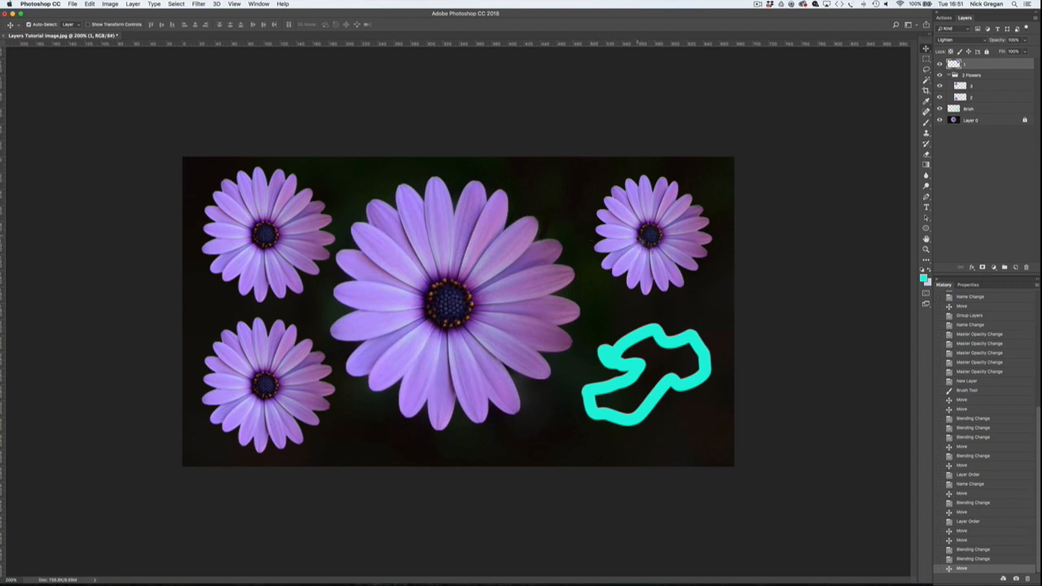
mouse_move(651, 240)
left_mouse_down()
mouse_move(525, 299)
mouse_move(452, 313)
mouse_move(600, 302)
mouse_move(616, 341)
mouse_move(632, 347)
mouse_move(659, 326)
mouse_move(643, 342)
mouse_move(656, 370)
mouse_move(640, 316)
mouse_move(291, 376)
mouse_move(266, 258)
mouse_move(270, 311)
mouse_move(347, 311)
mouse_move(295, 300)
mouse_move(371, 298)
mouse_move(673, 223)
mouse_move(658, 234)
left_mouse_up()
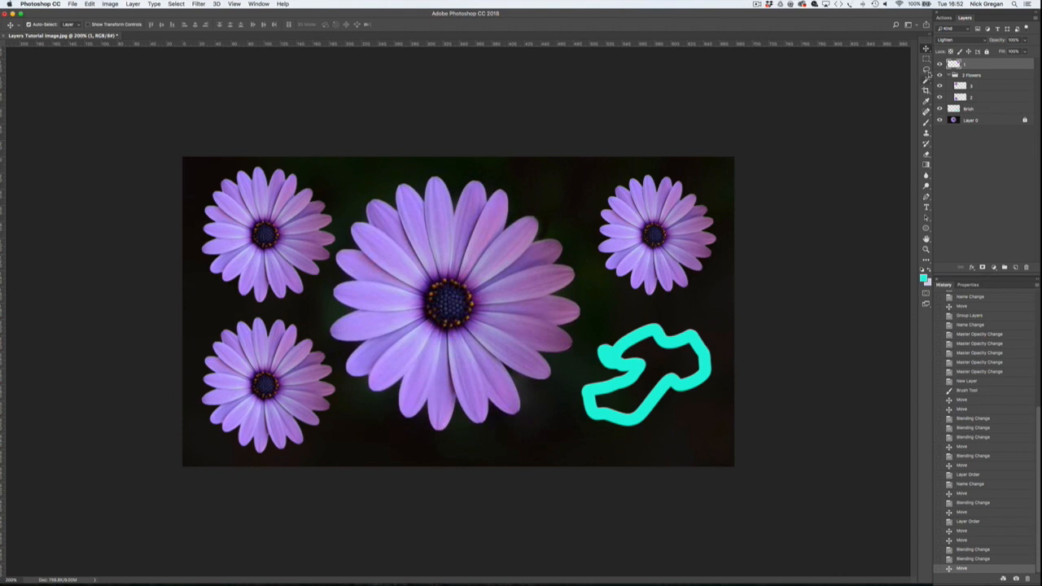
left_click(1024, 40)
left_click_drag(1020, 50, 1007, 55)
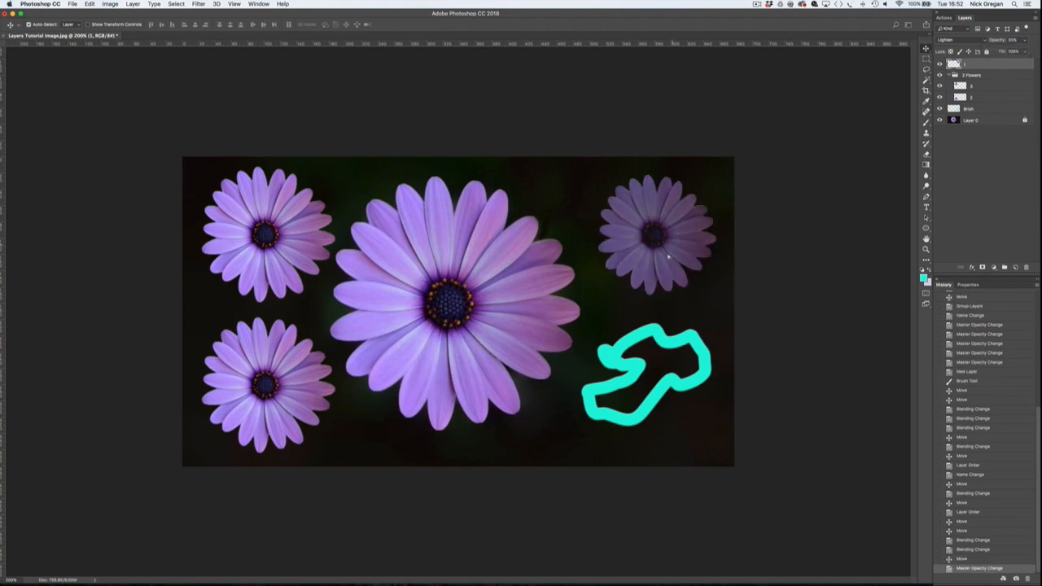
Move the semi-transparent flower over the turquoise stroke and set layer 1's opacity to 100%.
mouse_move(672, 253)
left_mouse_down()
mouse_move(655, 337)
mouse_move(634, 371)
mouse_move(621, 365)
left_mouse_up()
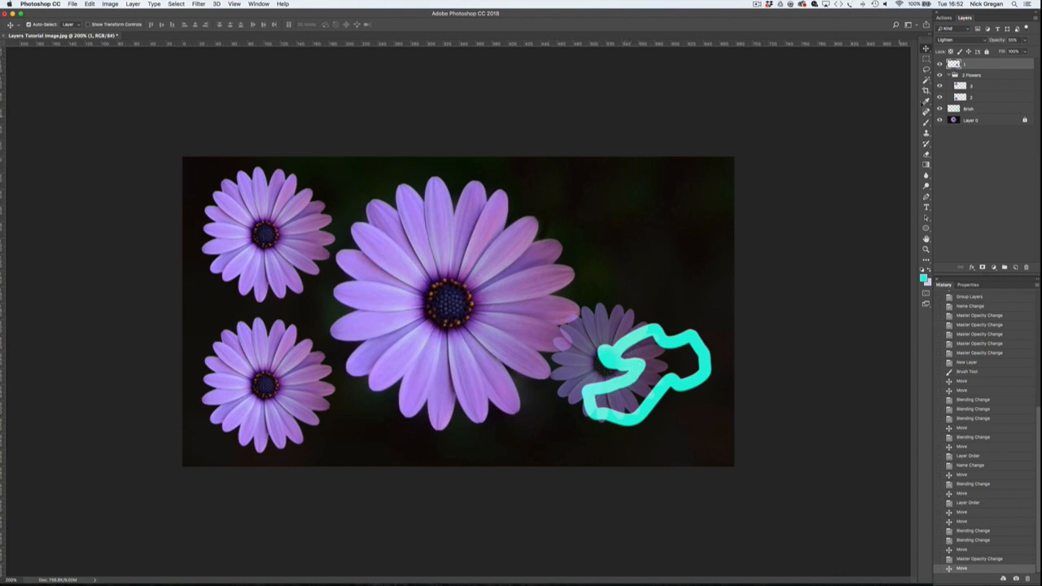
left_click(1024, 39)
left_click_drag(1024, 51, 1033, 50)
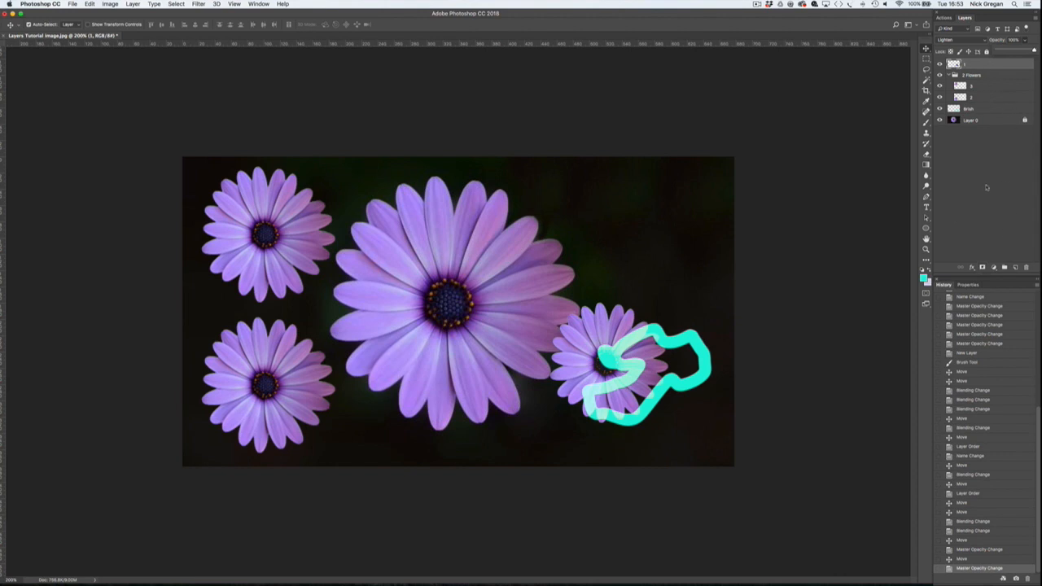
Add a layer mask to layer 1, move its flower back to the upper-right dark area, and invert the mask to black.
left_click(982, 267)
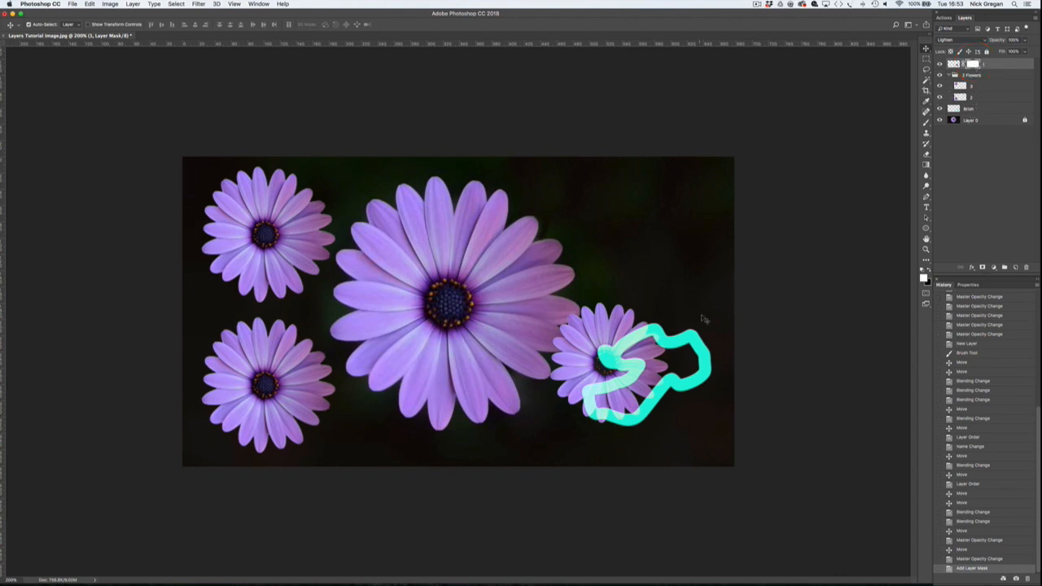
left_click_drag(601, 345, 632, 211)
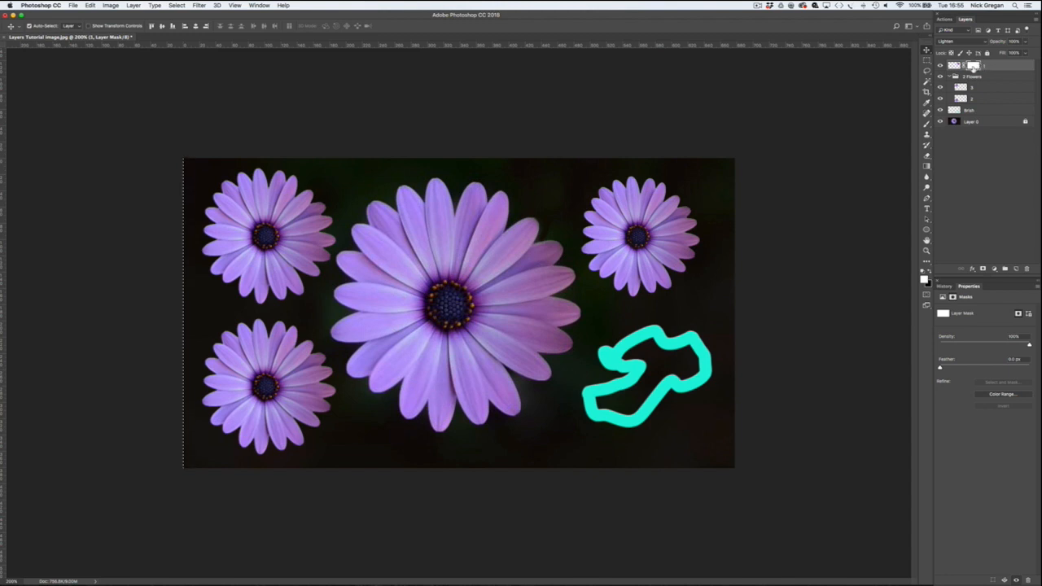
key("super+i")
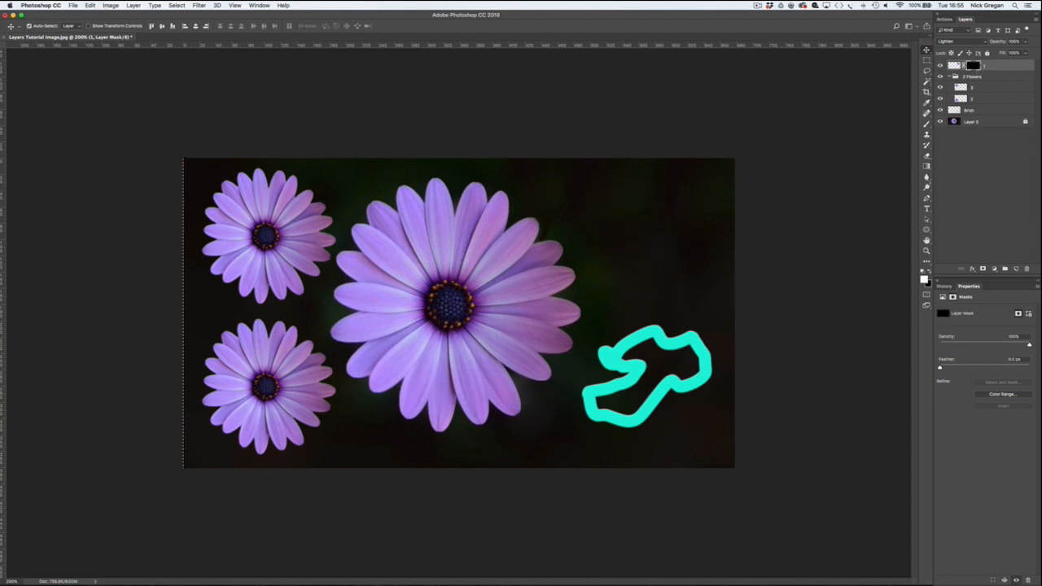
Try to invert the current selection and to load layer 1's black mask as a selection.
left_click(175, 6)
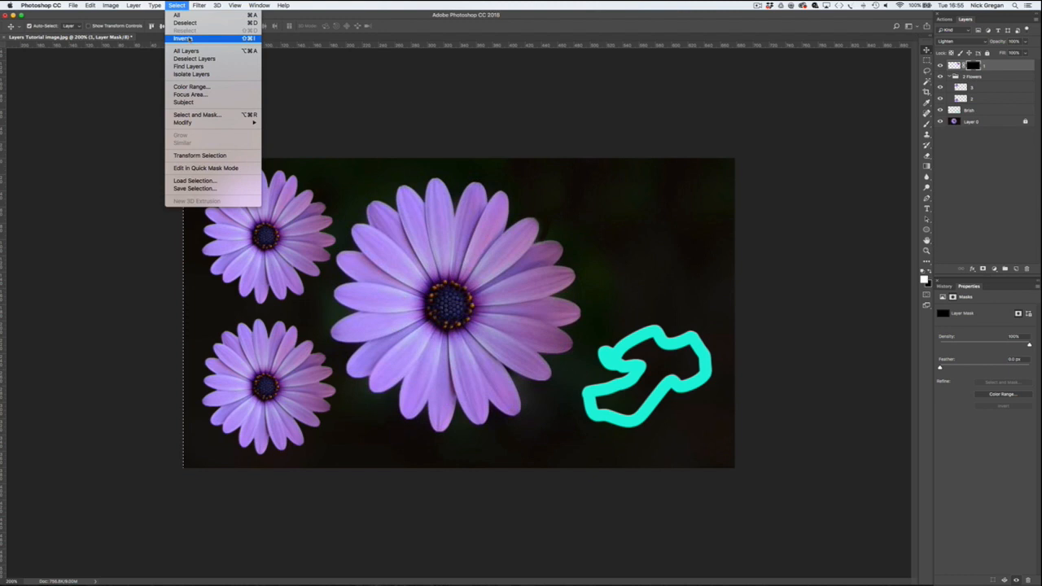
left_click(186, 39)
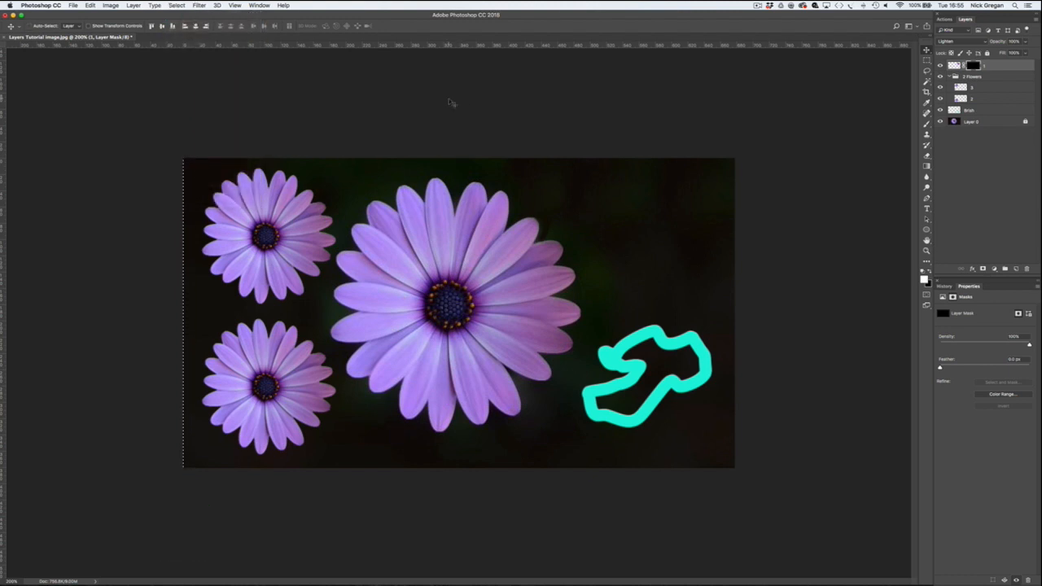
key("shift+super+i")
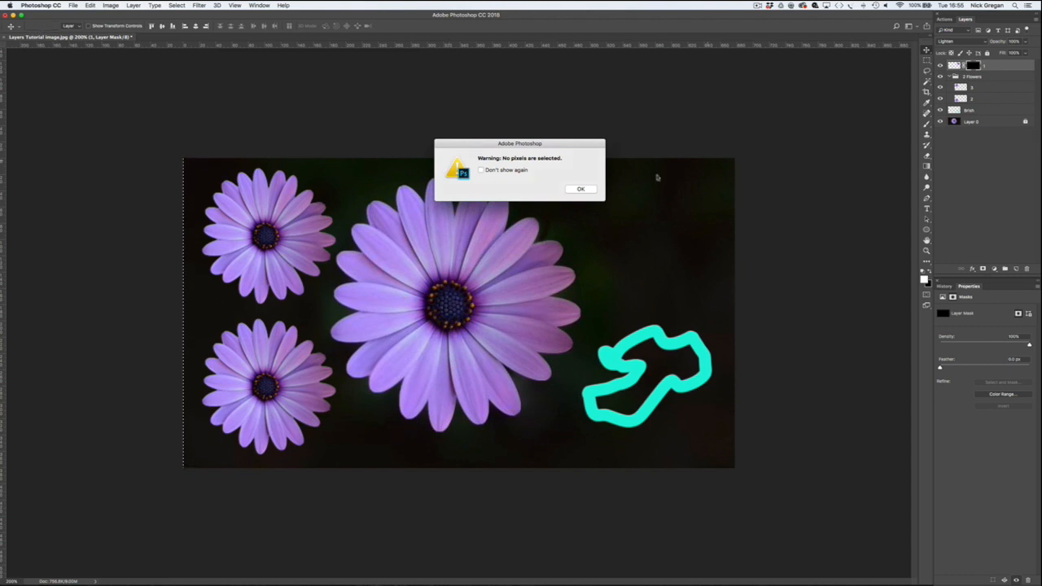
left_click(591, 189)
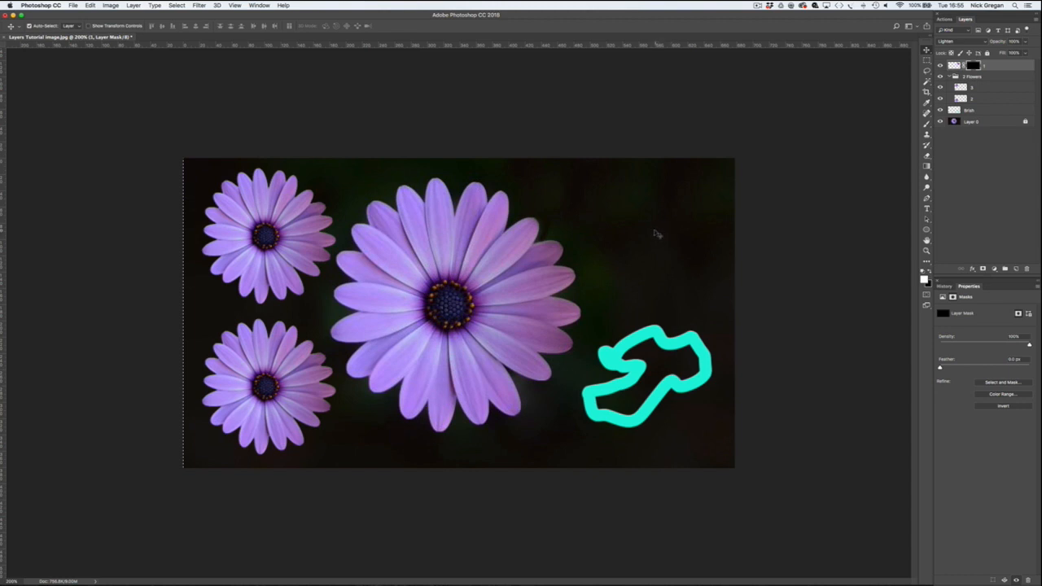
left_click(977, 65, "super")
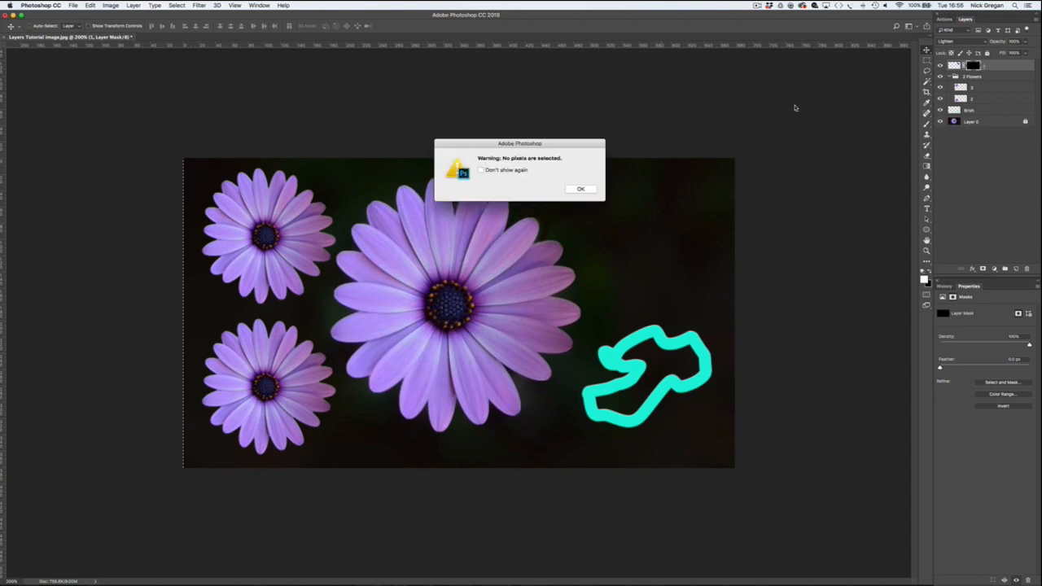
left_click(580, 189)
Invert layer 1's mask to white and back to black, and paint white on it to reveal the hidden flower's lower-right petals.
key("super+i")
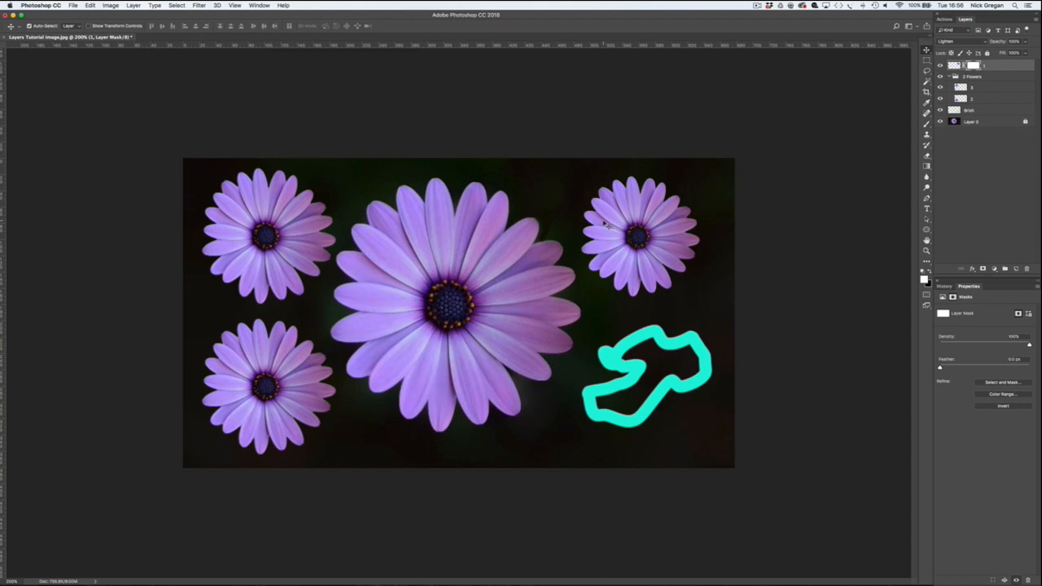
key("super+i")
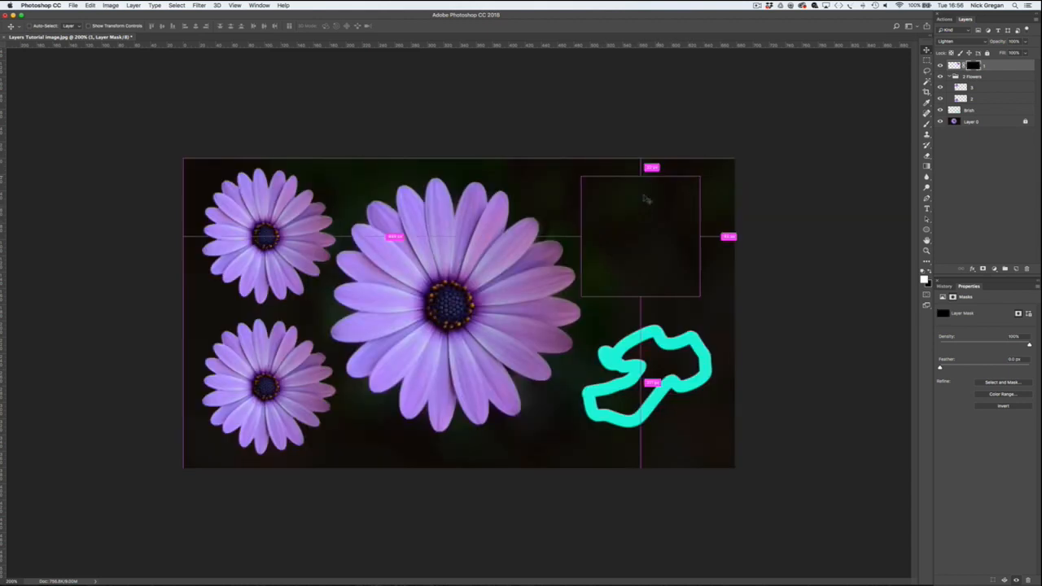
key("b")
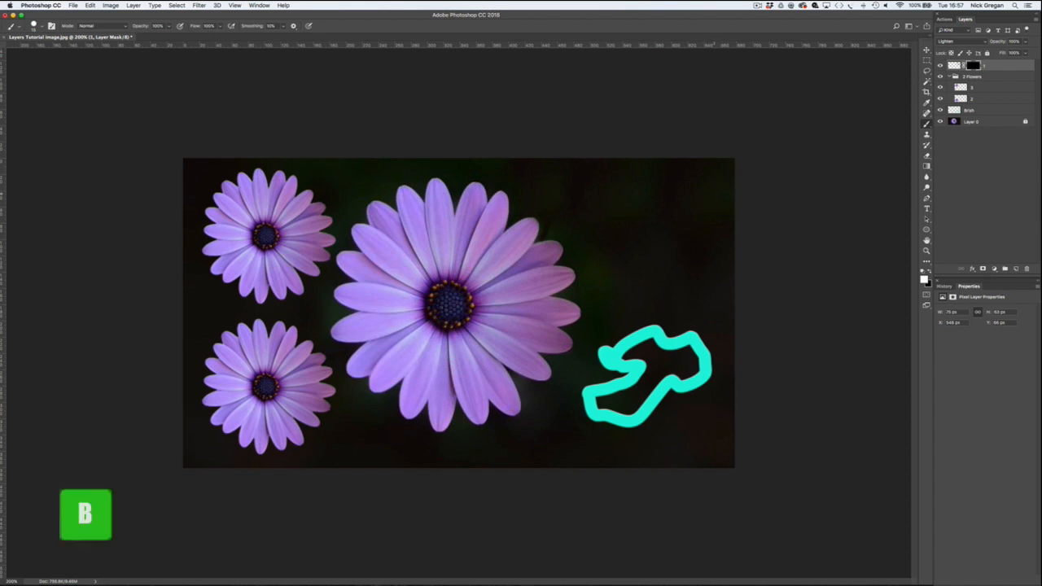
left_click(924, 277)
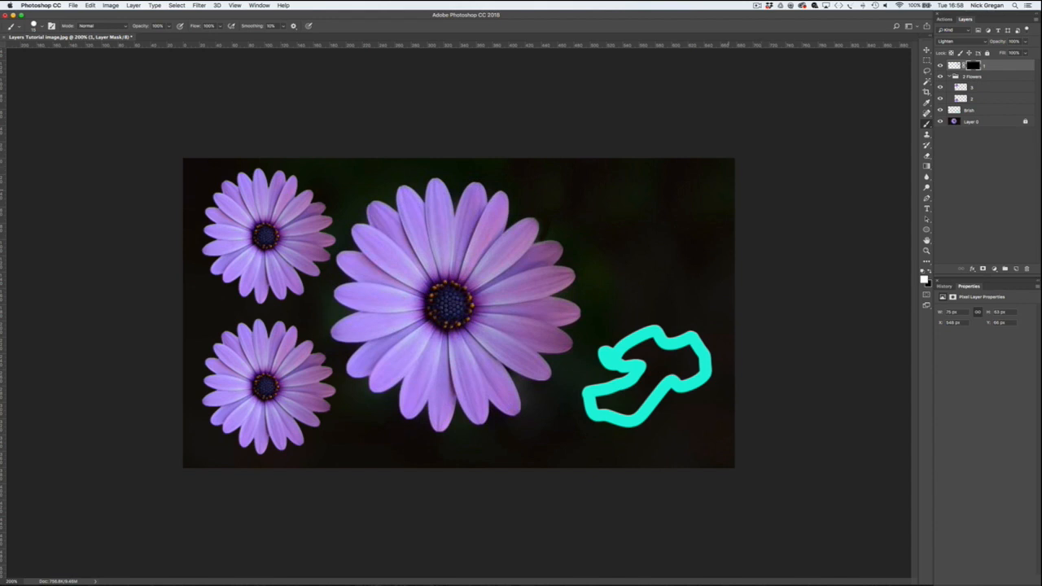
mouse_move(694, 240)
left_mouse_down()
mouse_move(649, 256)
mouse_move(690, 254)
mouse_move(666, 280)
mouse_move(609, 272)
mouse_move(651, 290)
left_mouse_up()
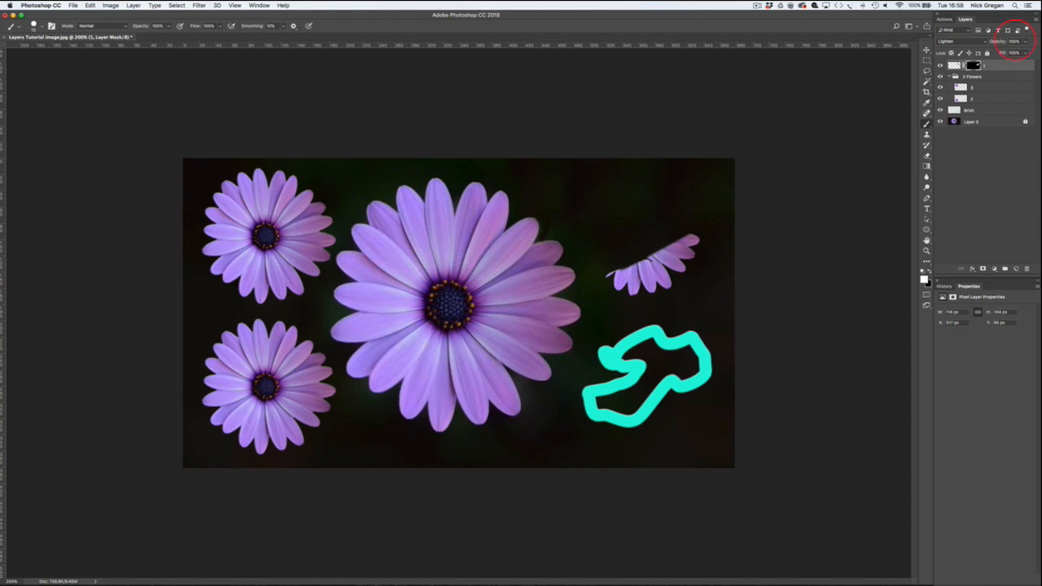
Lower the brush opacity to about 50% and paint white on the mask to partly reveal the flower's lower-left petals.
left_click(168, 26)
left_click_drag(168, 36, 153, 36)
left_click_drag(613, 272, 595, 241)
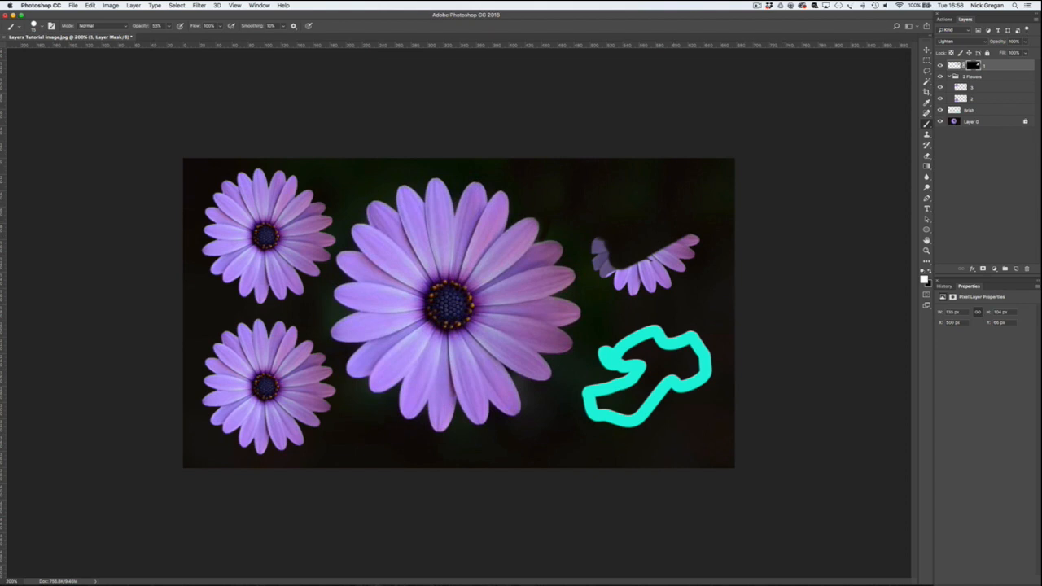
Switch the brush color to black and paint on layer 1's mask to hide the revealed petals.
left_click(169, 26)
key("x")
mouse_move(596, 242)
left_mouse_down()
mouse_move(618, 282)
mouse_move(666, 285)
left_mouse_up()
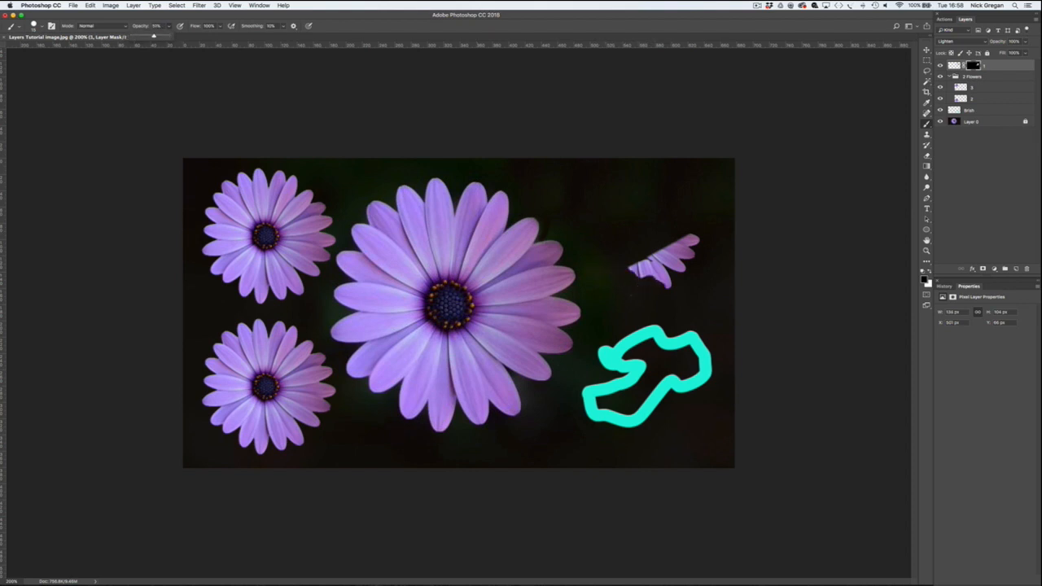
mouse_move(667, 258)
left_mouse_down()
mouse_move(654, 260)
mouse_move(666, 268)
mouse_move(679, 259)
mouse_move(667, 249)
left_mouse_up()
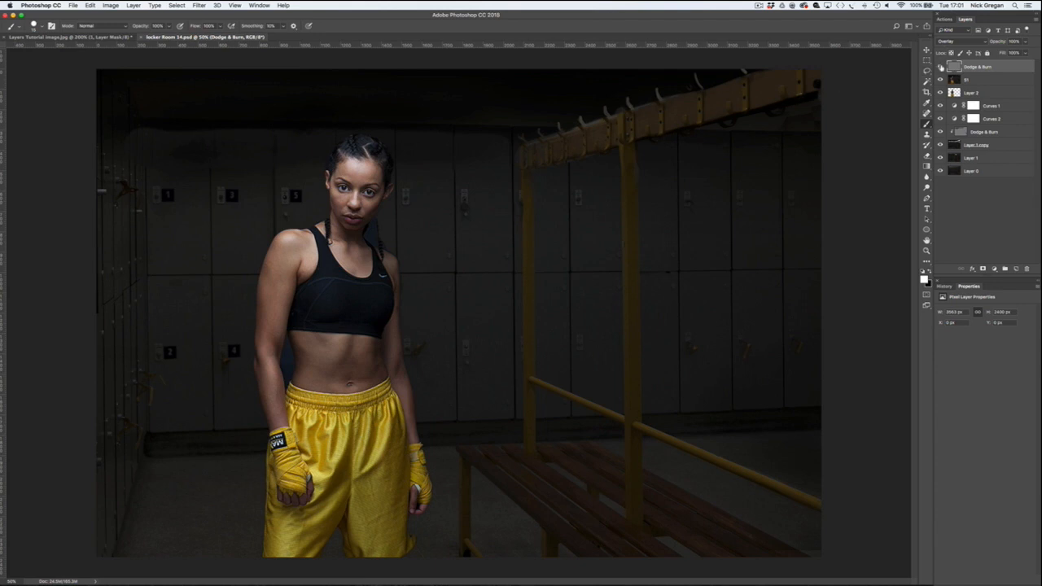
In locker Room 14.psd, hide every layer above Layer 0, and show Layer 1 and Layer 1 copy again.
left_click_drag(941, 79, 942, 160)
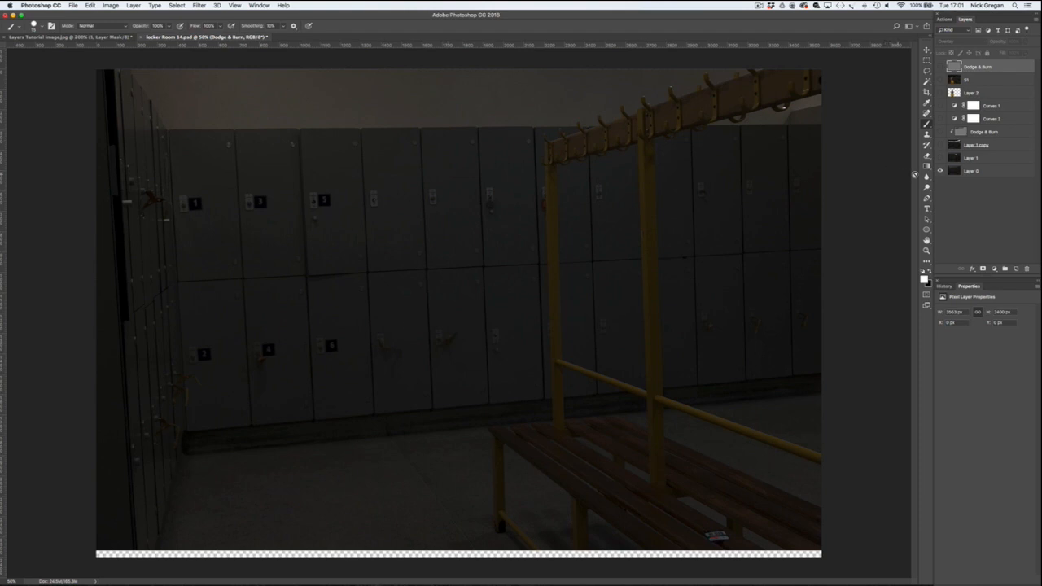
left_click(940, 158)
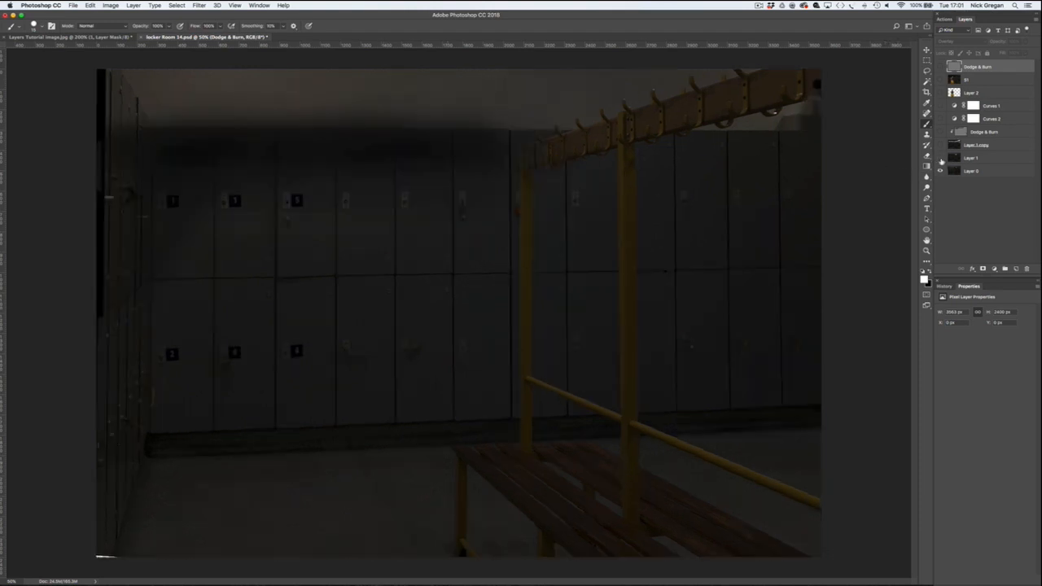
left_click(940, 158)
left_click(941, 159)
left_click(940, 146)
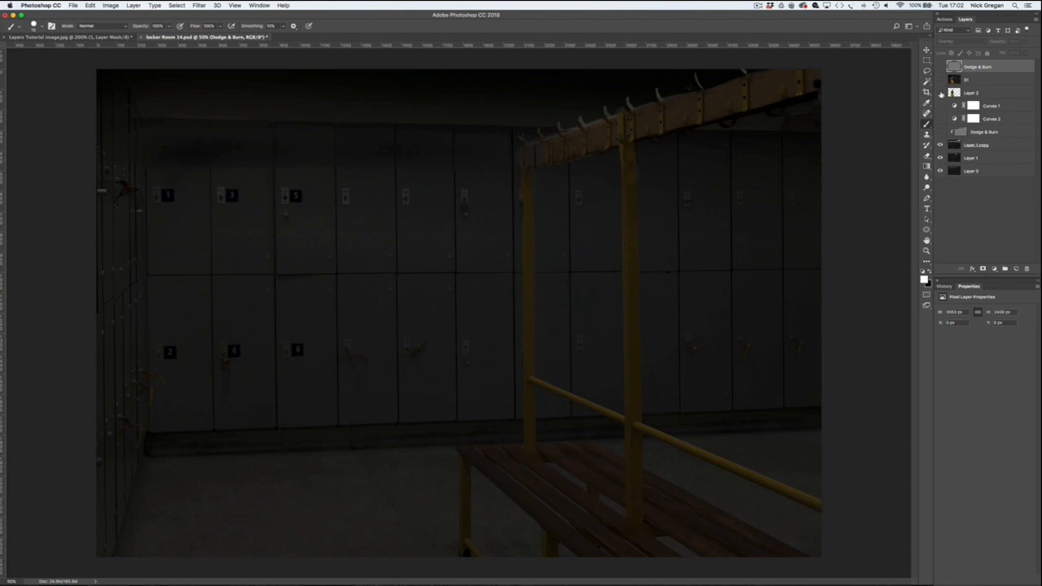
Show Layer 2 and the clipped Dodge & Burn layer, toggling that layer and Layer 1 copy to compare their effects.
left_click(940, 92)
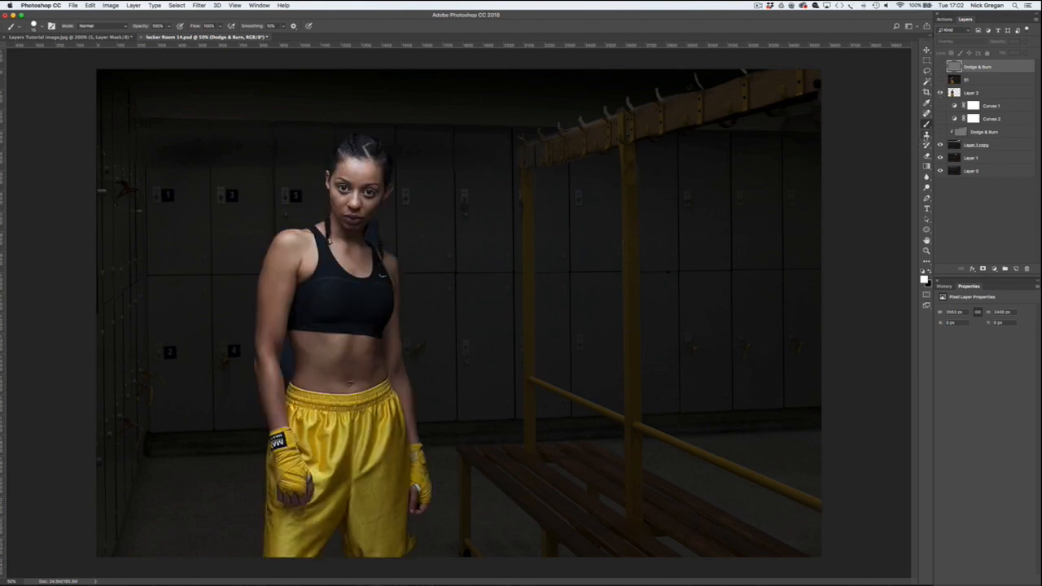
left_click(941, 132)
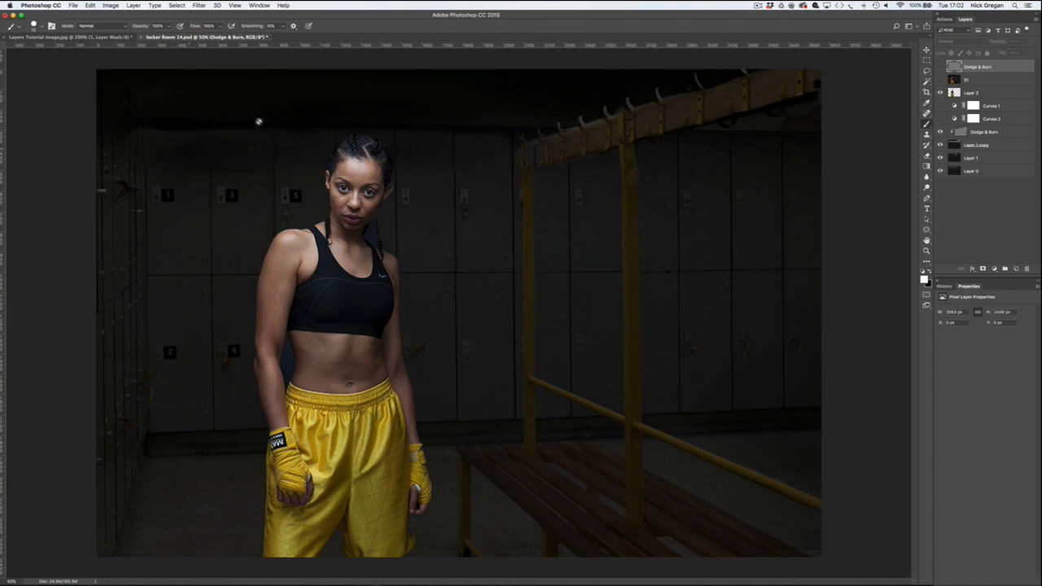
left_click(940, 133)
left_click(940, 133)
left_click(939, 145)
left_click(940, 145)
Show the Curves adjustments, the layer above Layer 2 and the topmost Dodge & Burn layer again.
left_click(942, 118)
left_click(941, 80)
left_click(941, 67)
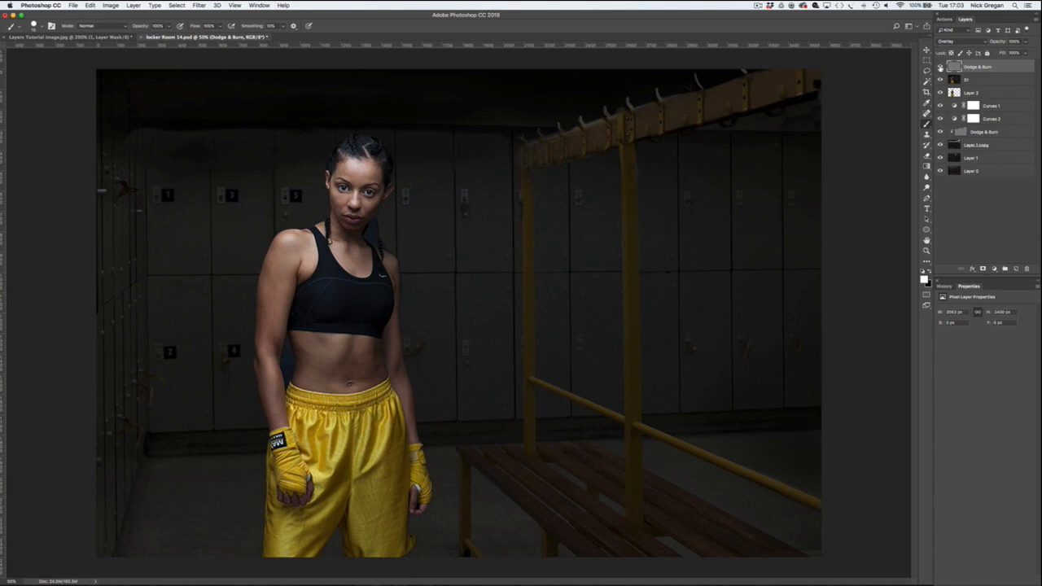
Toggle the topmost Dodge & Burn layer off and on repeatedly to compare the image with and without it.
left_click(941, 68)
left_click(940, 67)
left_click(938, 68)
left_click(940, 68)
left_click(939, 69)
left_click(940, 68)
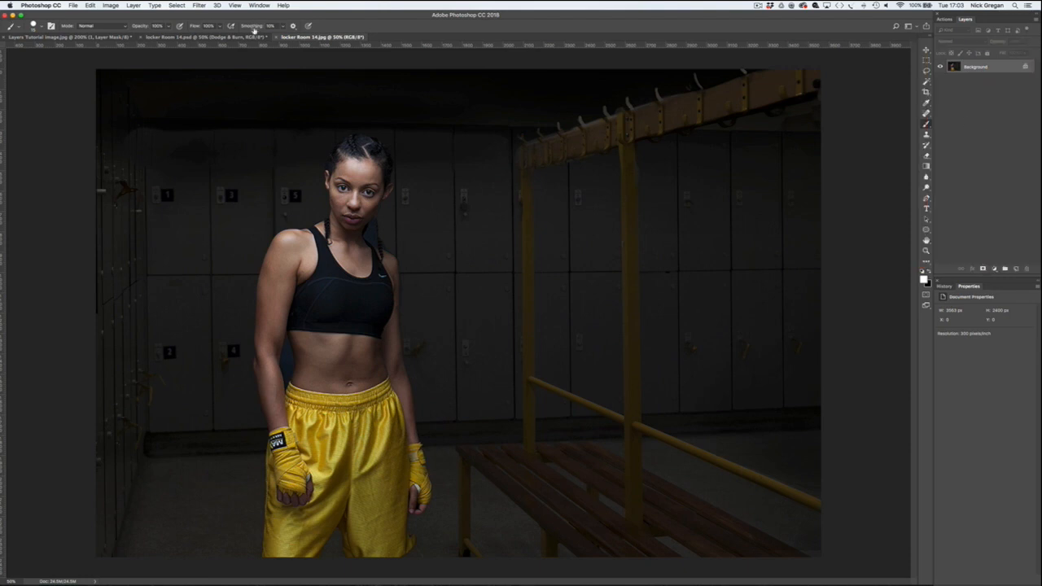
Close the flattened locker Room 14.jpg and save the layered locker Room 14.psd.
left_click(278, 37)
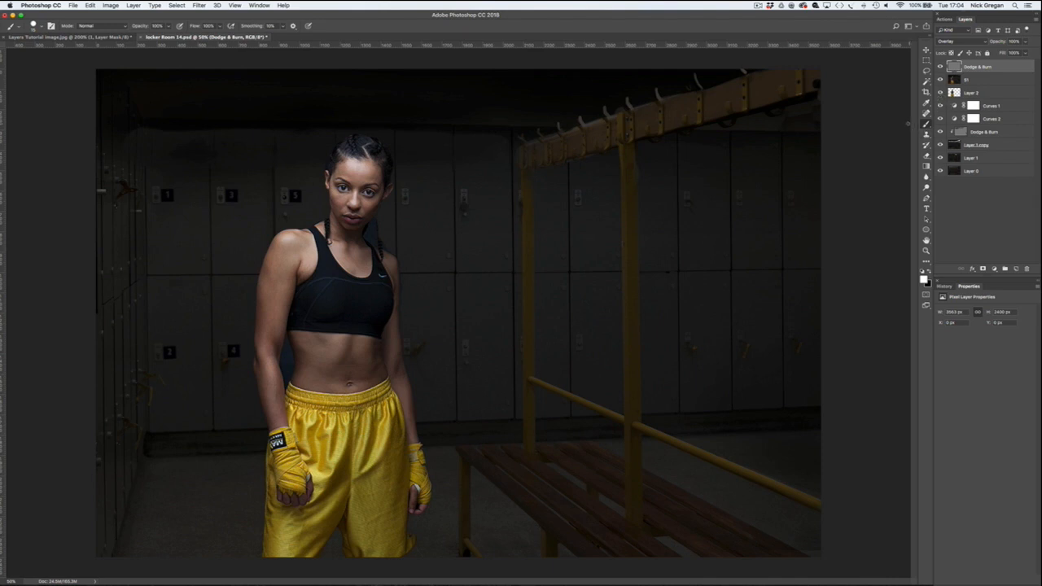
key("super+s")
Check the Save As options for locker Room 14.psd in Photoshop format with layers, and leave without saving.
key("super+shift+s")
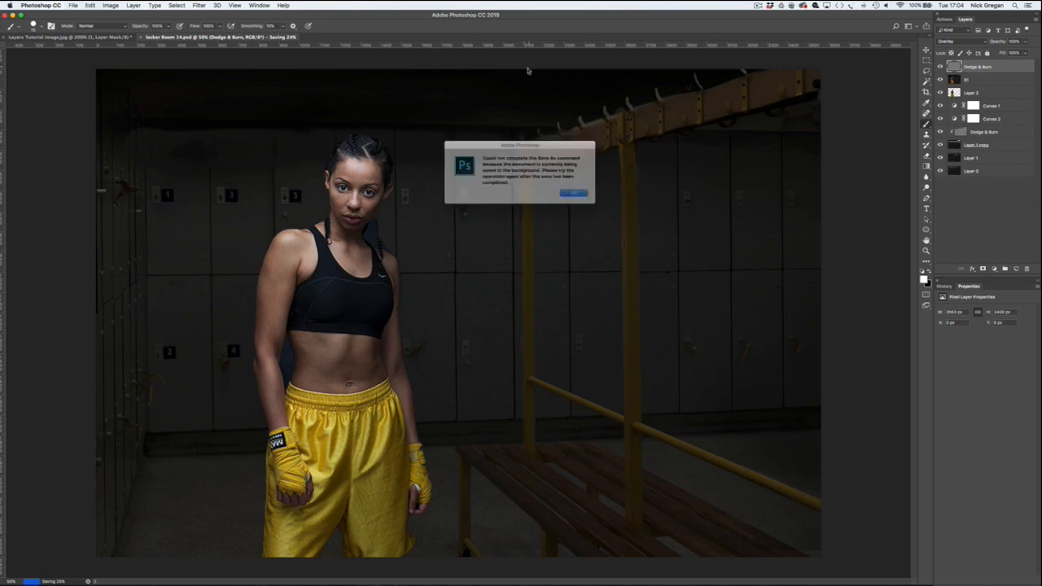
left_click(581, 197)
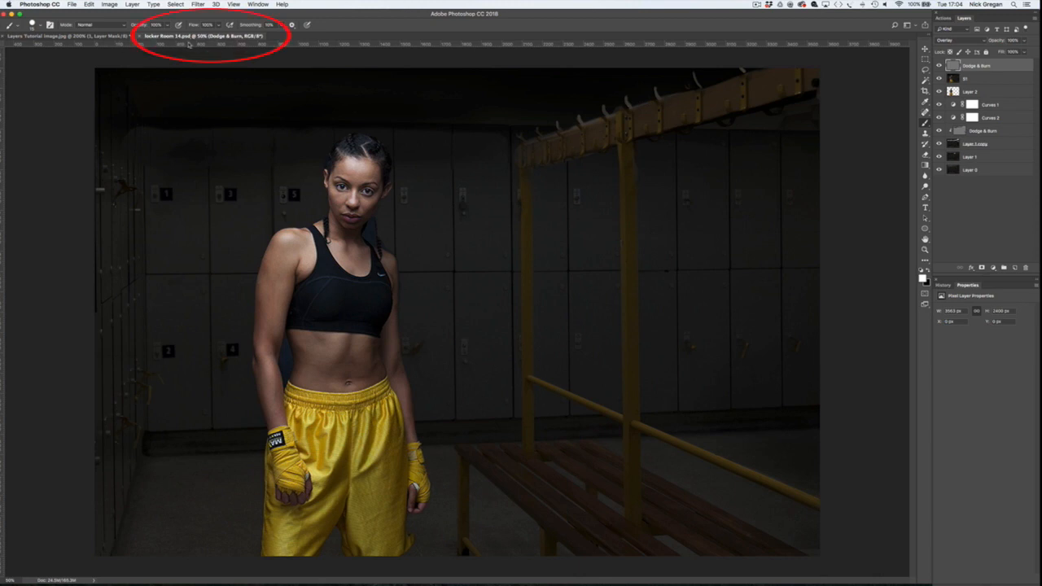
key("super+shift+s")
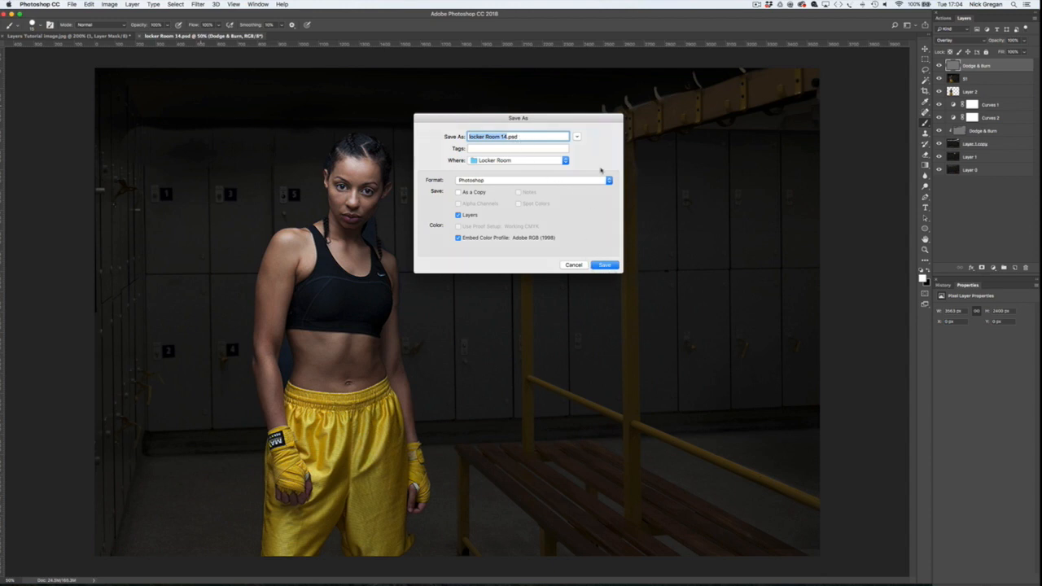
left_click(583, 265)
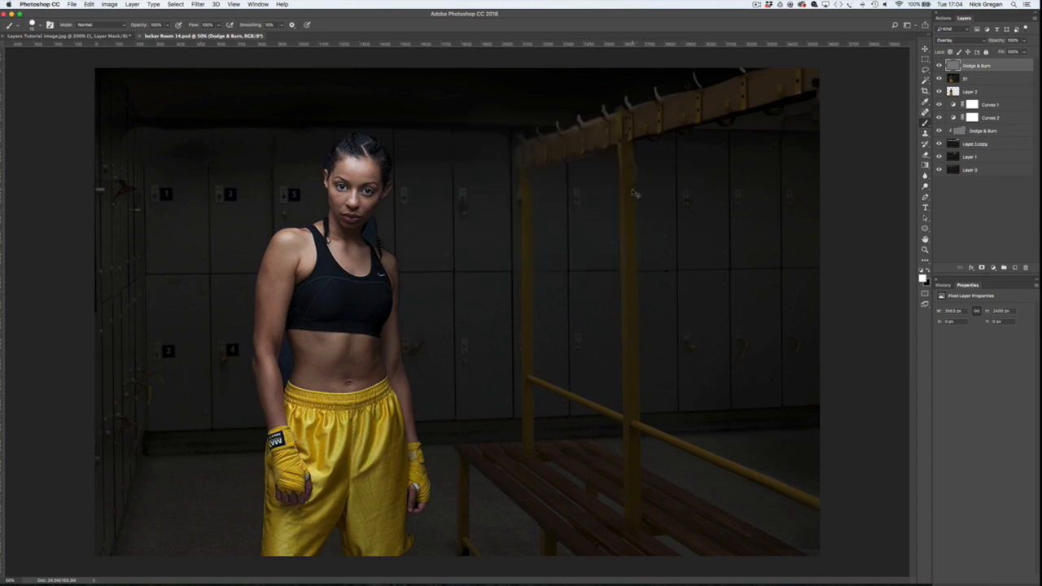
Merge all layers of the locker room image into one and try JPEG as the Save As format, without saving.
key("alt+shift+super+e")
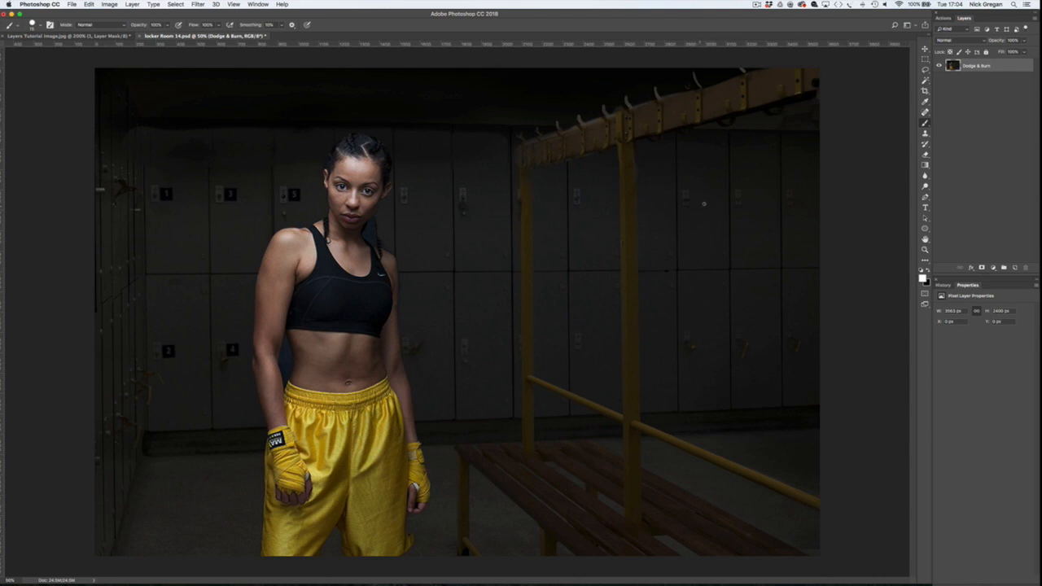
key("super+shift+s")
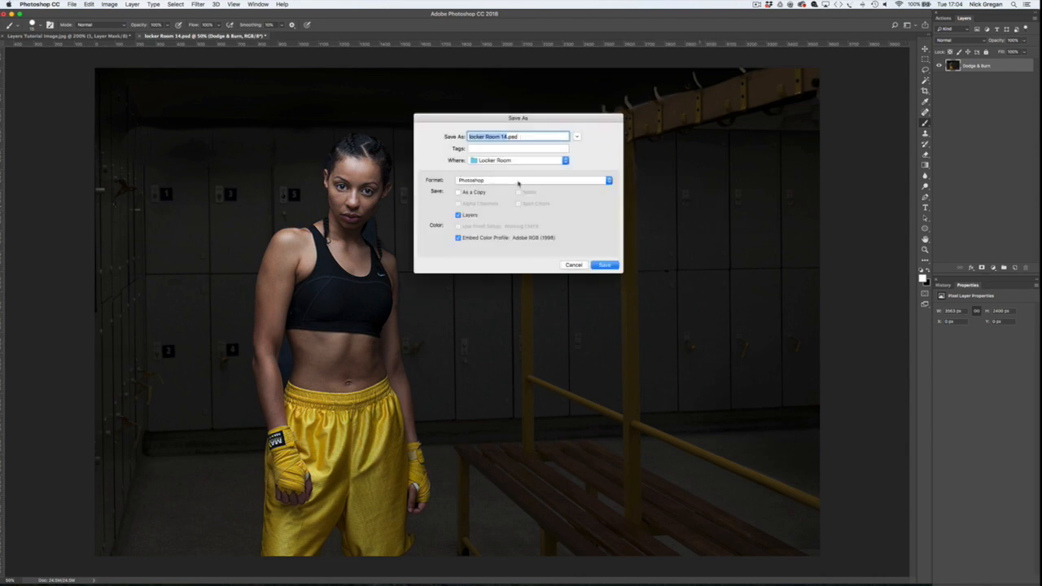
left_click(608, 181)
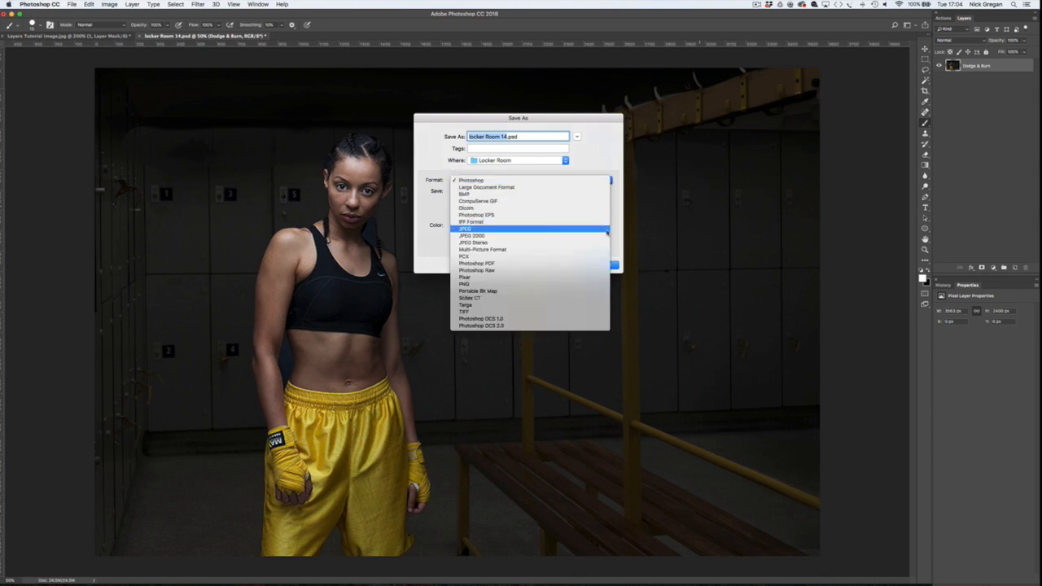
left_click(606, 228)
left_click(577, 266)
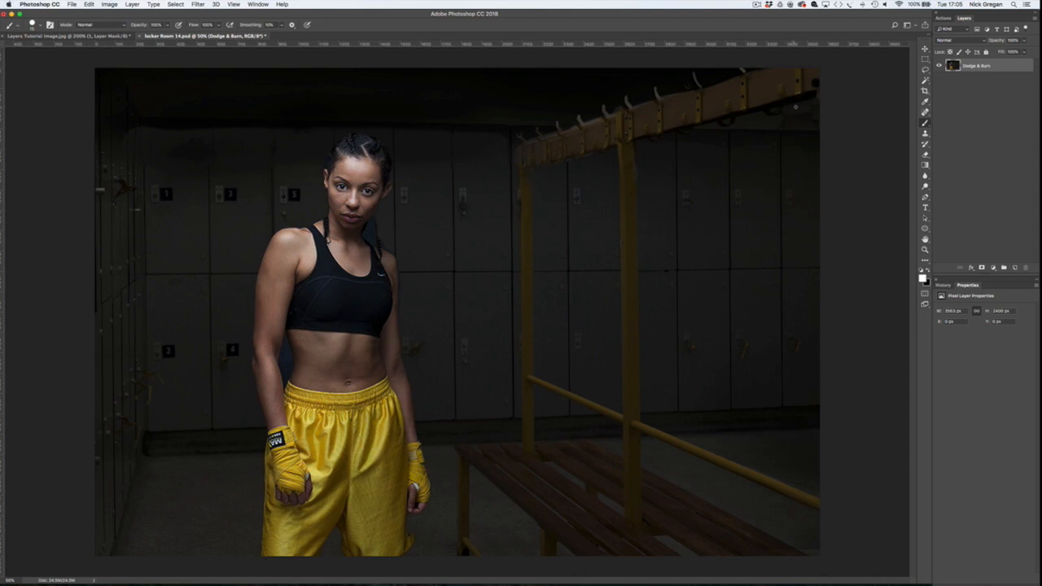
Undo the layer merge and close locker Room 14.psd without saving the changes.
key("super+z")
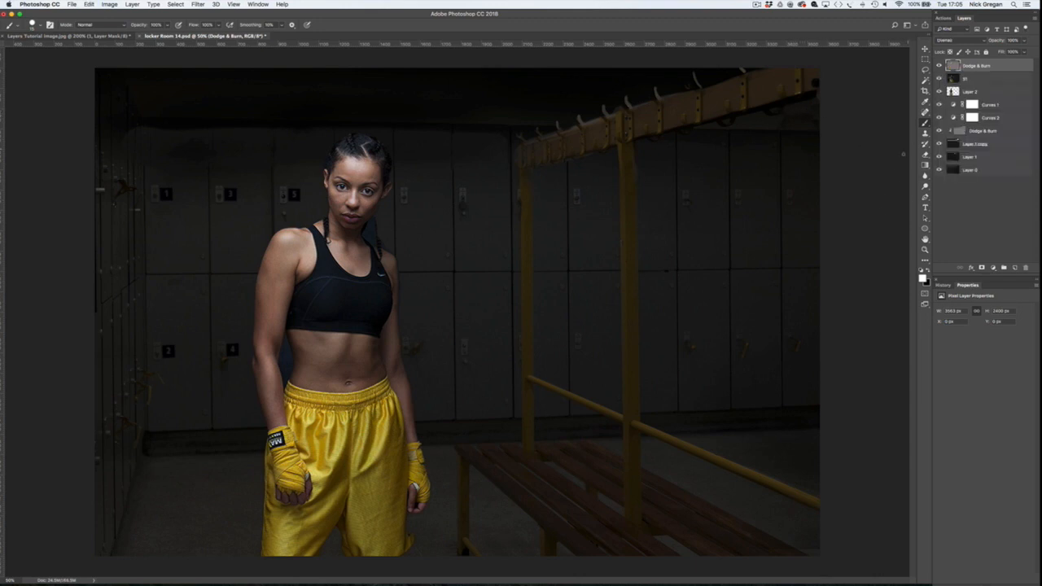
key("super+w")
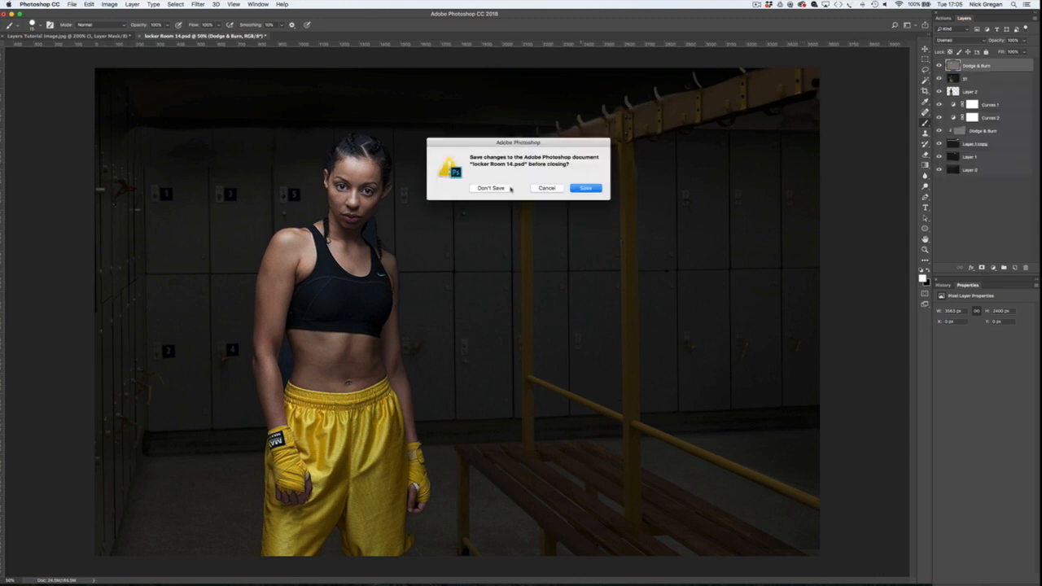
left_click(493, 189)
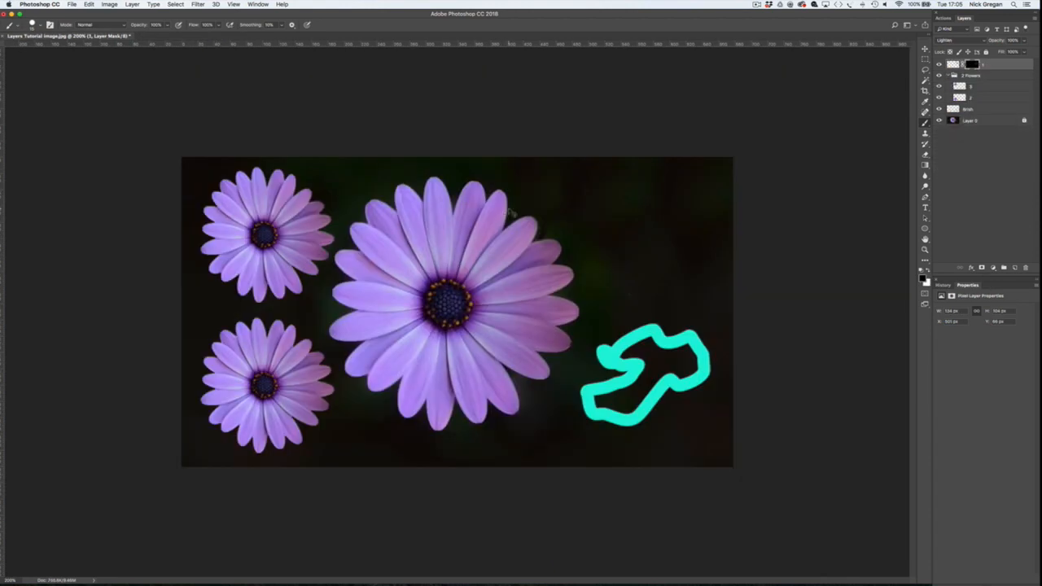